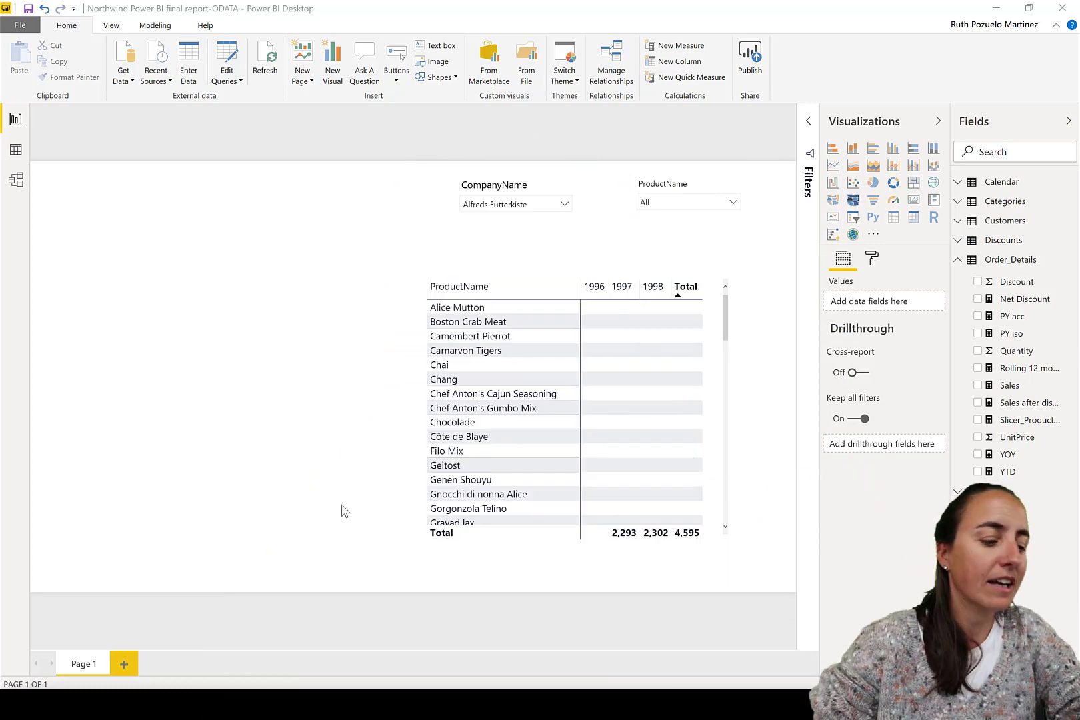
Step: Scroll the Syncing slicers article back to the top and return to the Northwind report
key(alt+Tab)
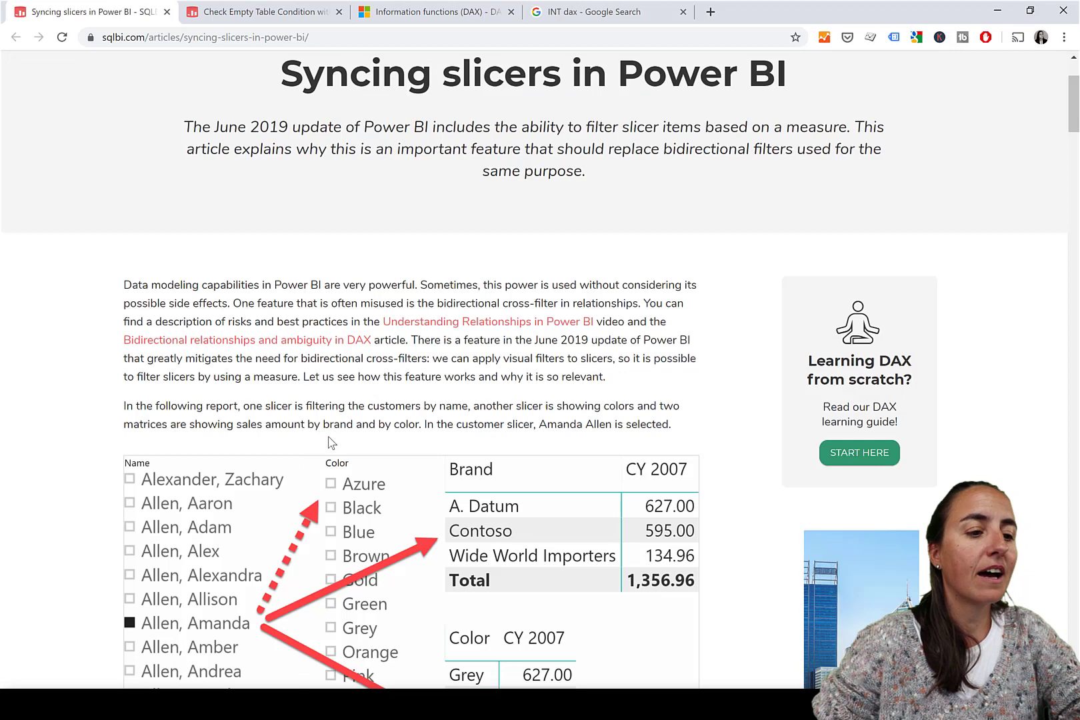
scroll(436, 373, up, 2)
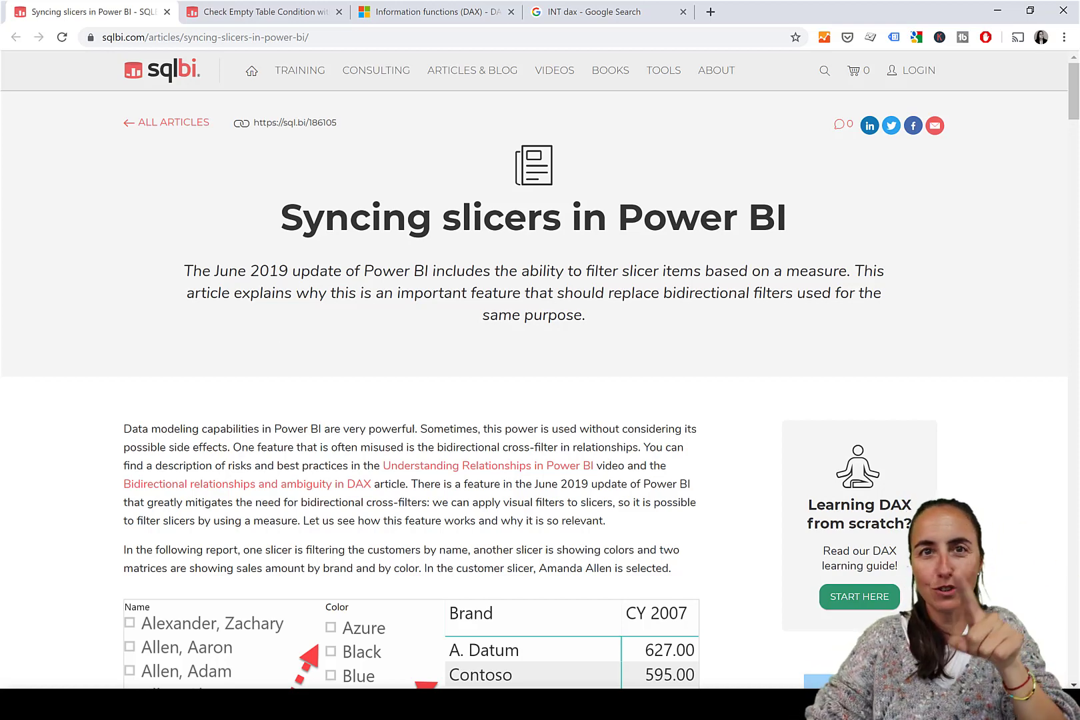
key(alt+Tab)
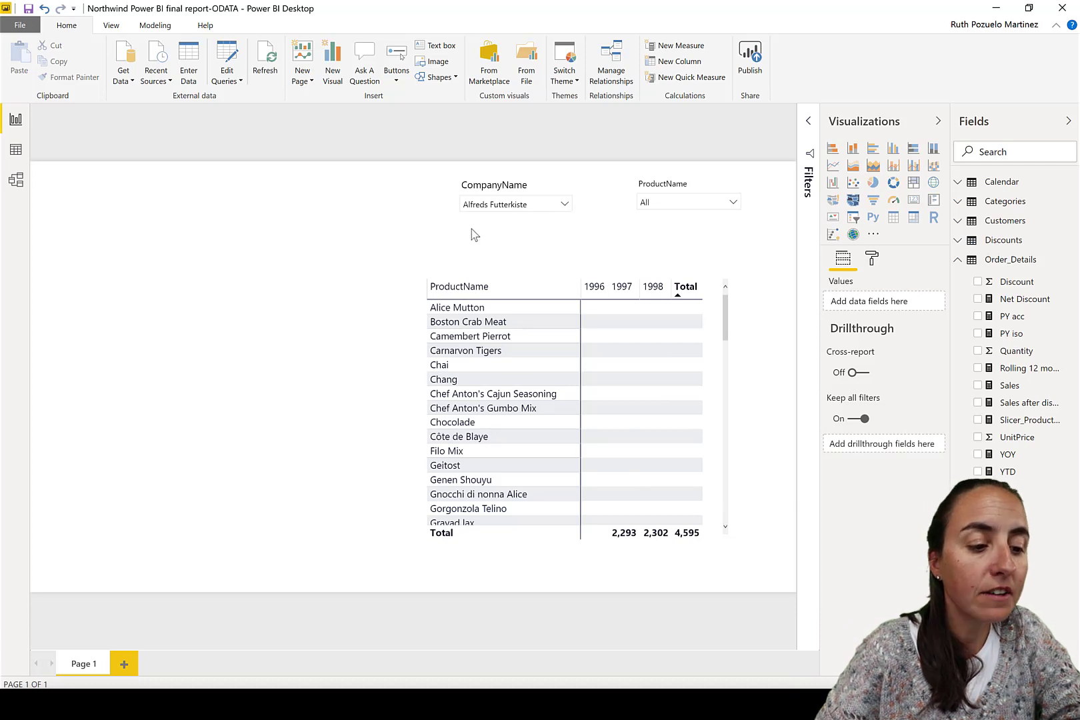
click(16, 179)
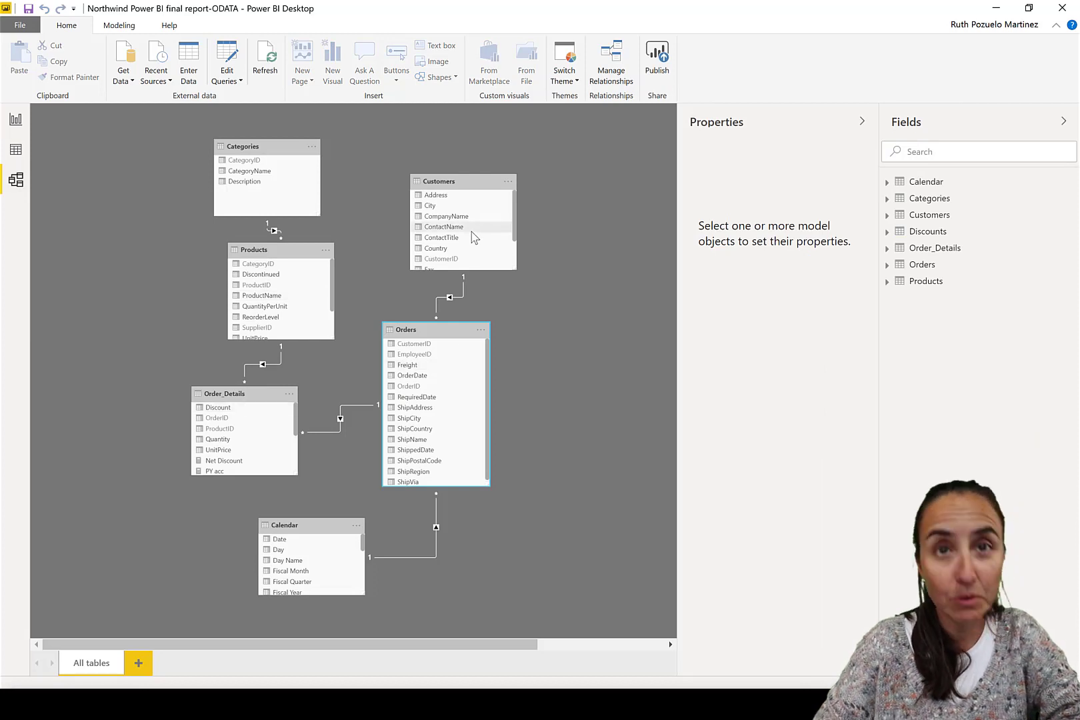
click(16, 119)
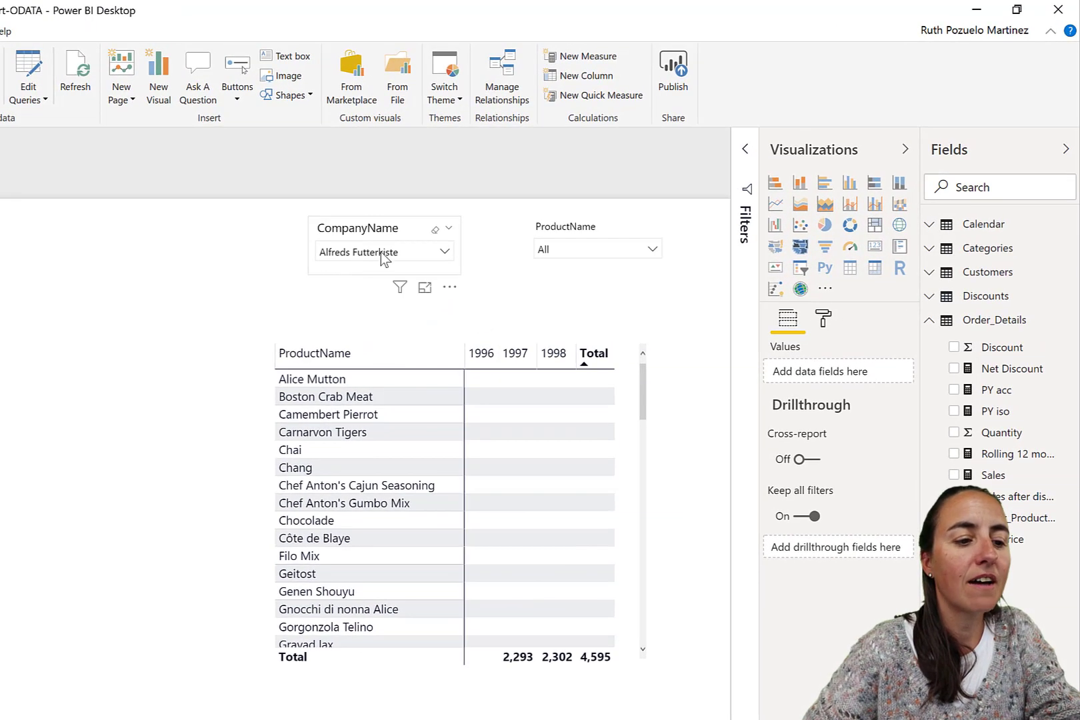
click(513, 204)
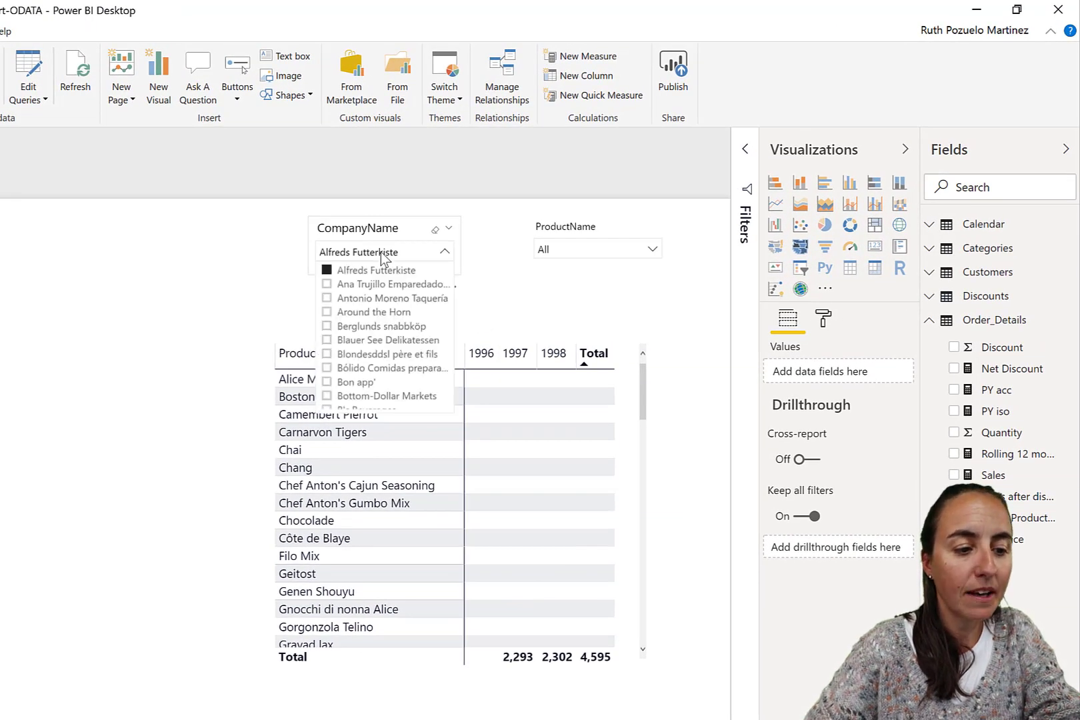
click(383, 255)
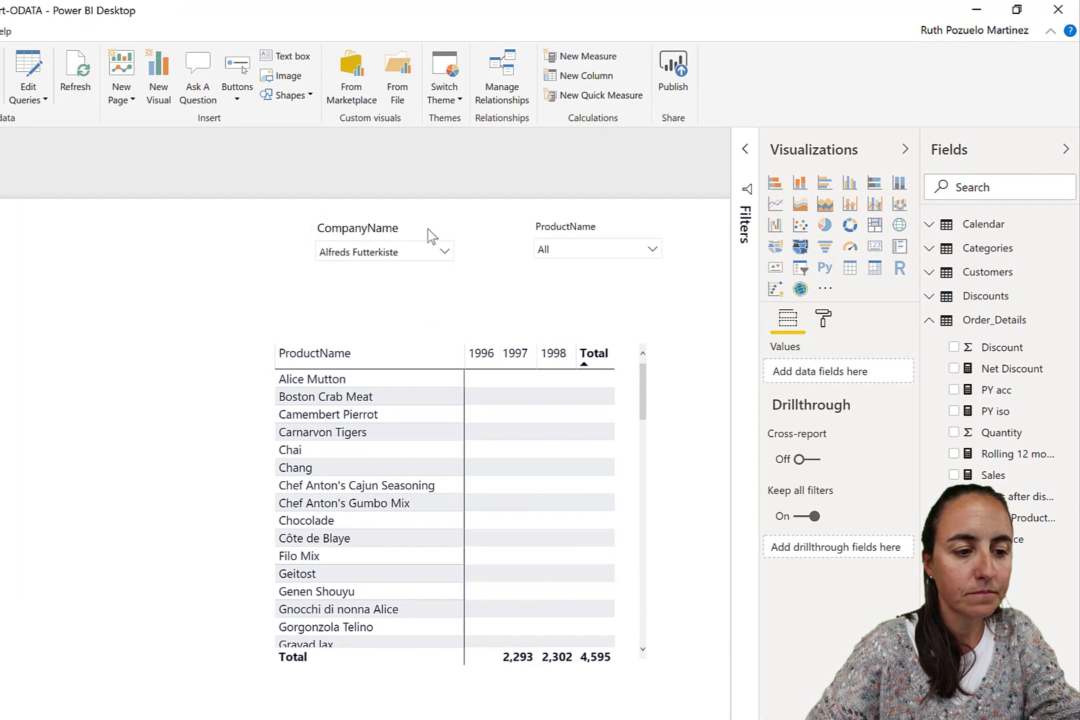
click(603, 251)
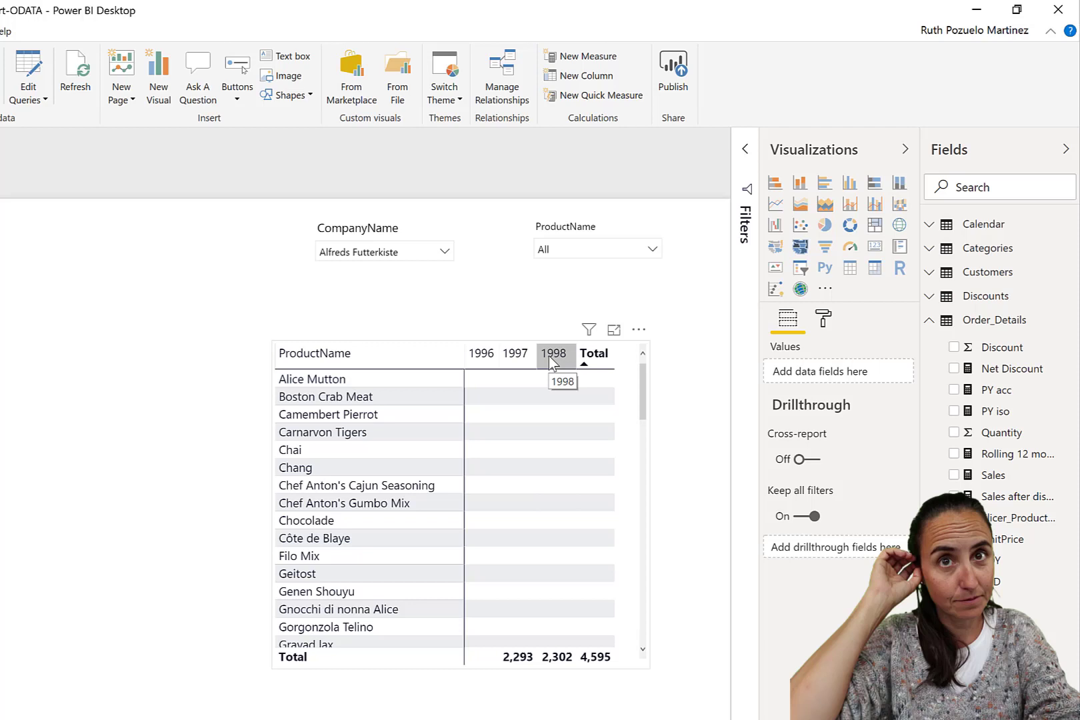
click(395, 251)
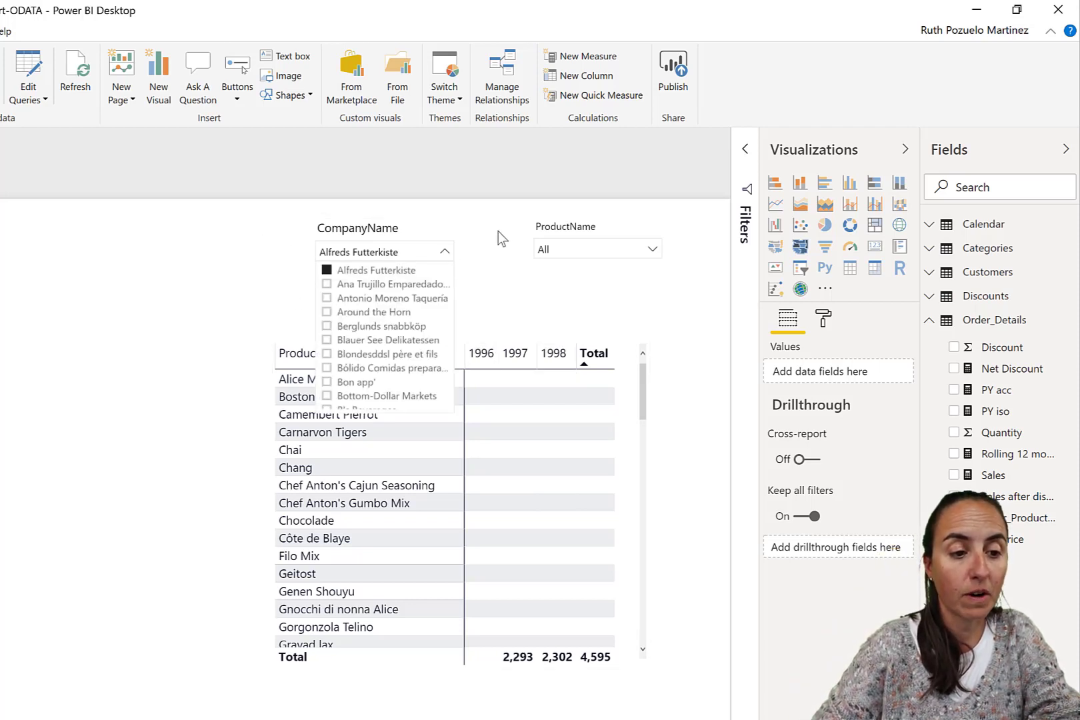
click(592, 248)
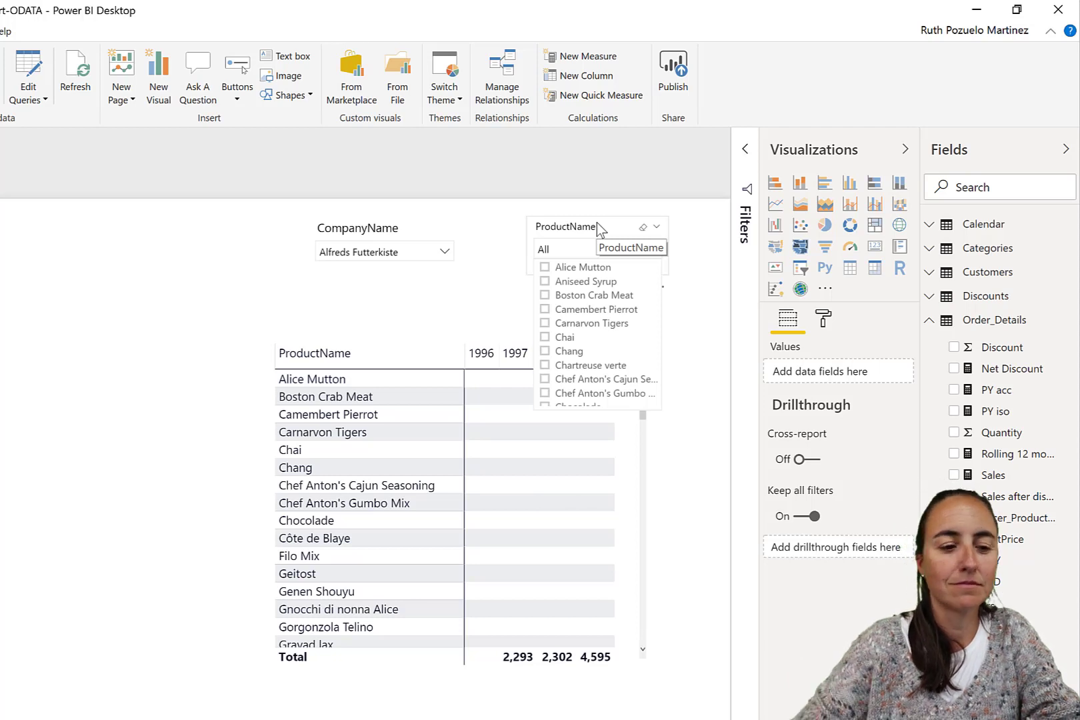
click(591, 269)
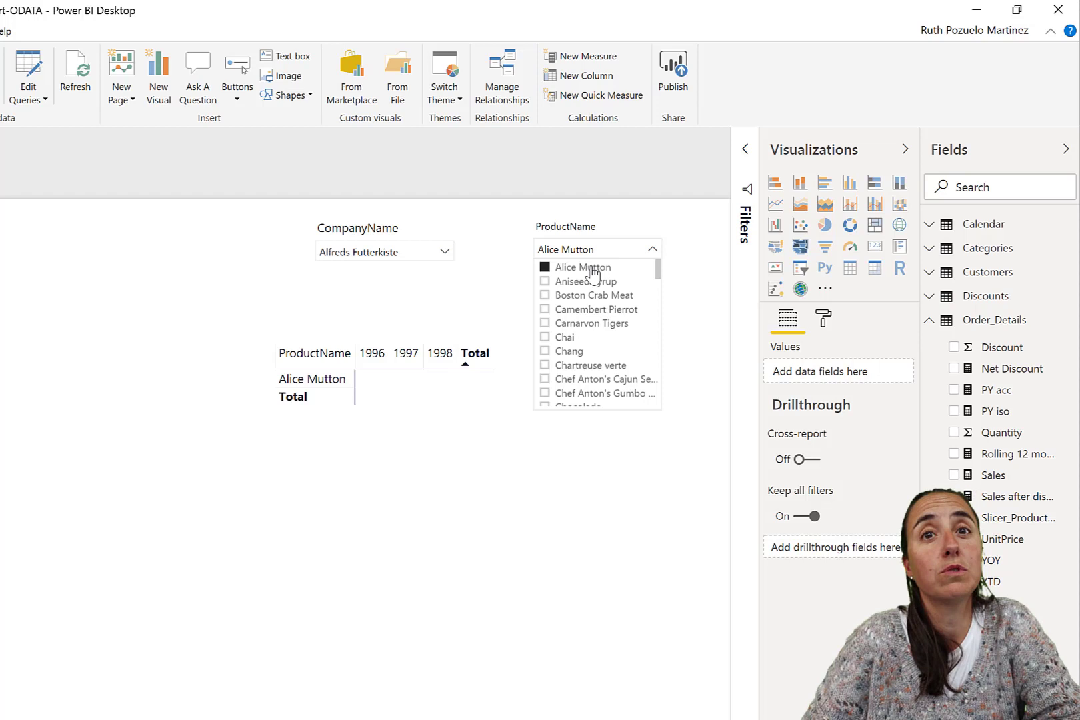
click(592, 270)
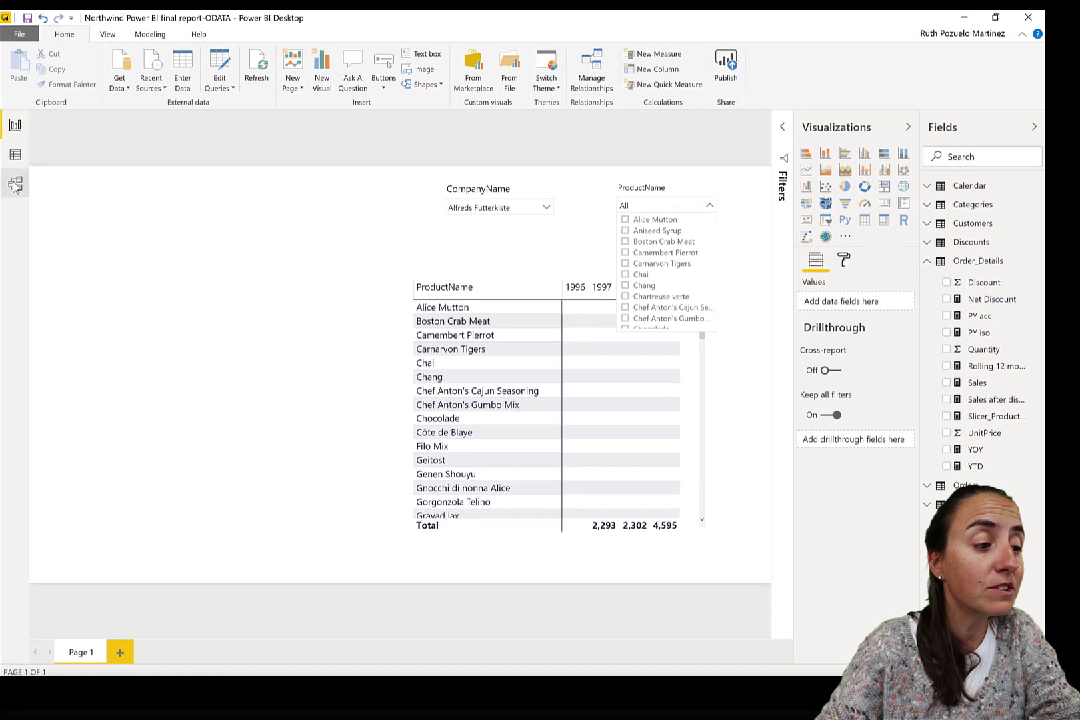
Step: Show the Northwind model diagram and move the Products table slightly left
click(15, 183)
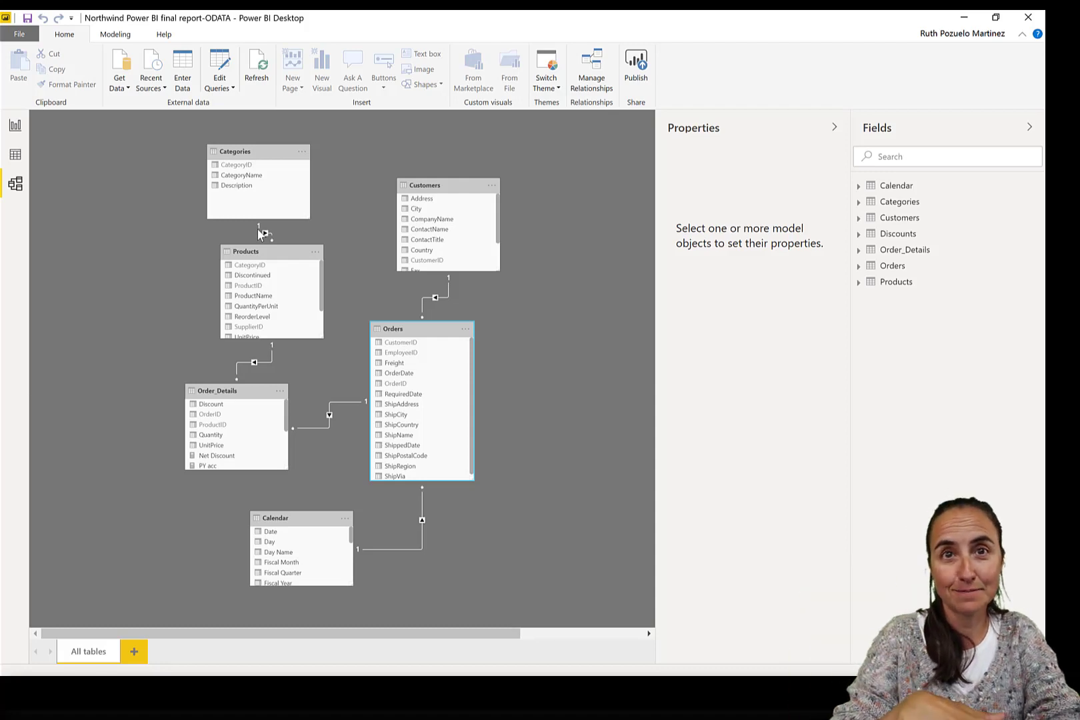
drag(253, 251, 221, 249)
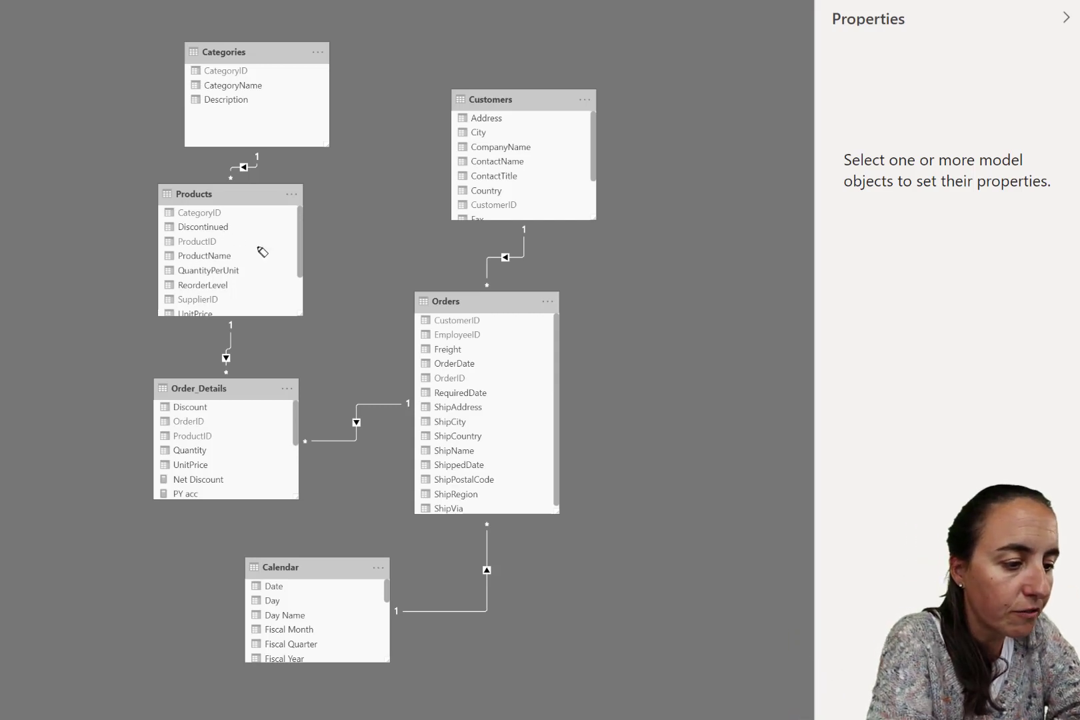
drag(260, 251, 278, 425)
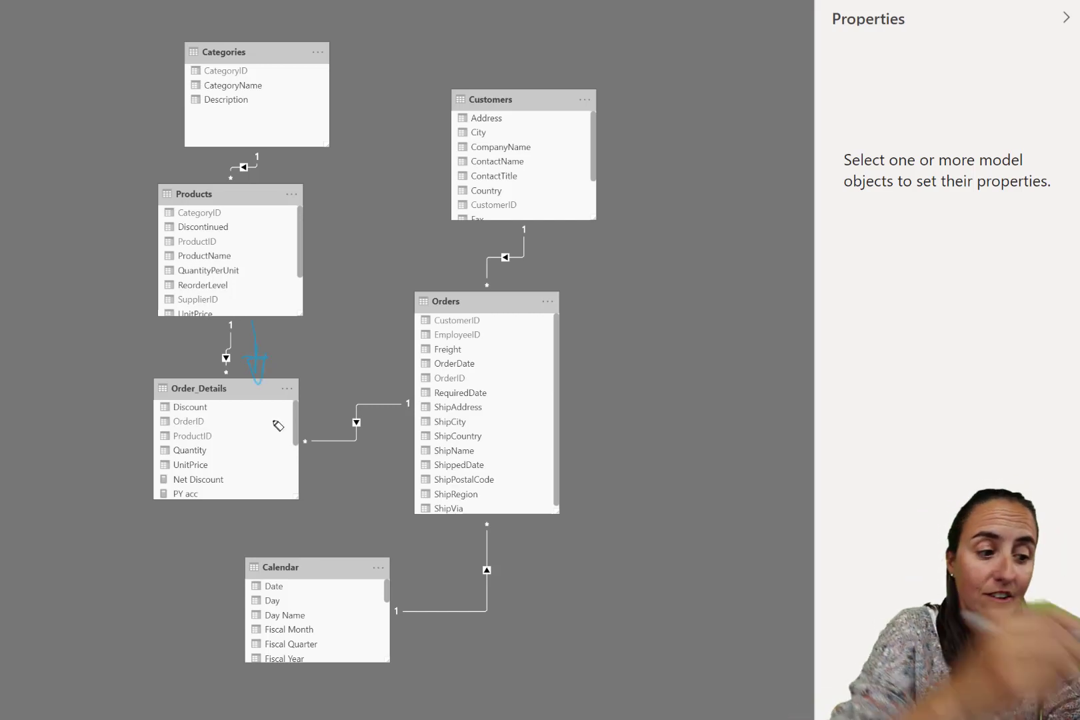
mouse_move(234, 368)
mouse_down()
mouse_move(249, 360)
mouse_move(261, 382)
mouse_move(251, 406)
mouse_up()
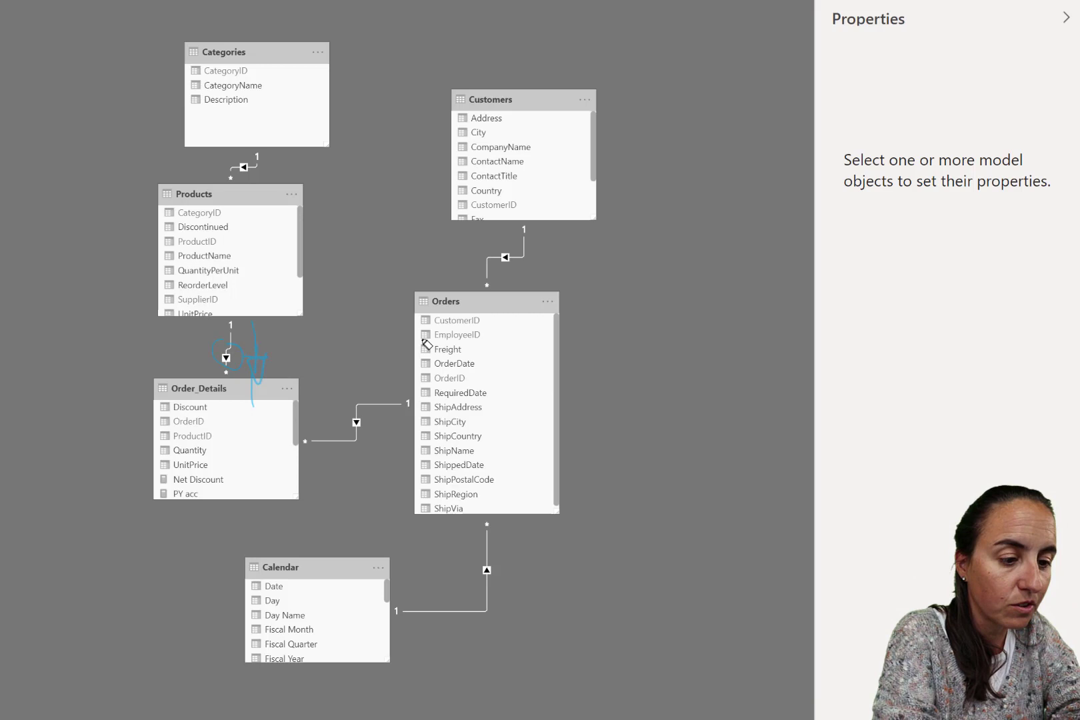
drag(499, 166, 511, 320)
mouse_move(523, 381)
mouse_down()
mouse_move(388, 413)
mouse_move(262, 441)
mouse_move(264, 452)
mouse_move(270, 432)
mouse_move(253, 453)
mouse_up()
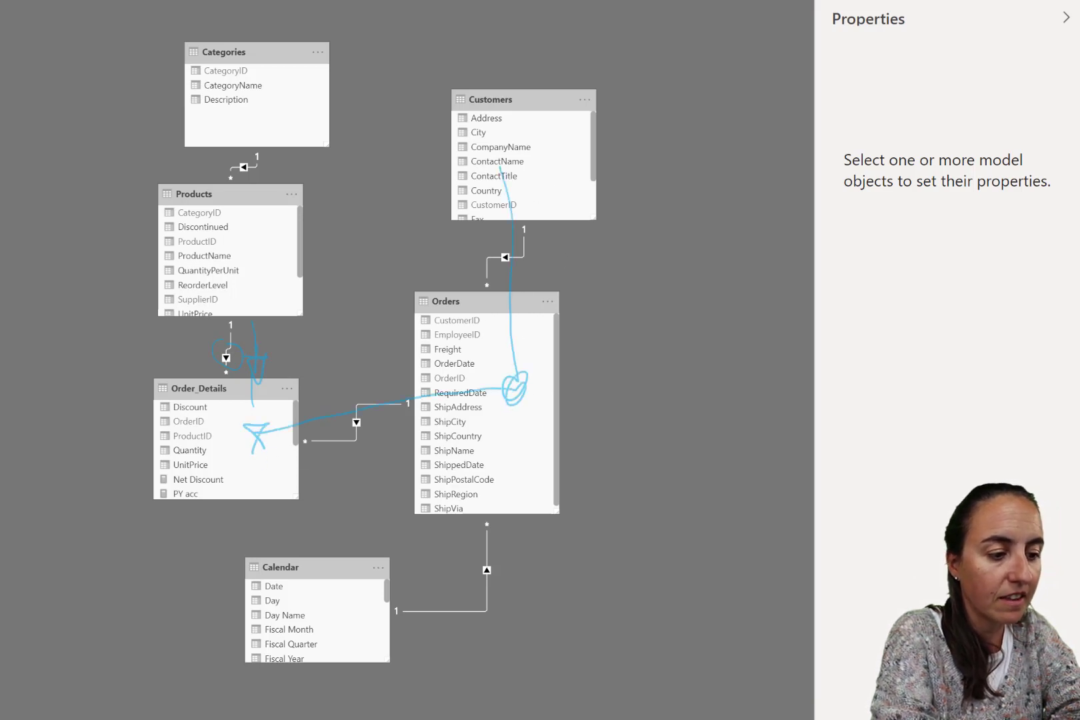
Step: Drag the table cards around the model diagram to rearrange its layout
mouse_move(520, 91)
mouse_down()
mouse_move(528, 101)
mouse_move(506, 100)
mouse_up()
drag(458, 144, 304, 248)
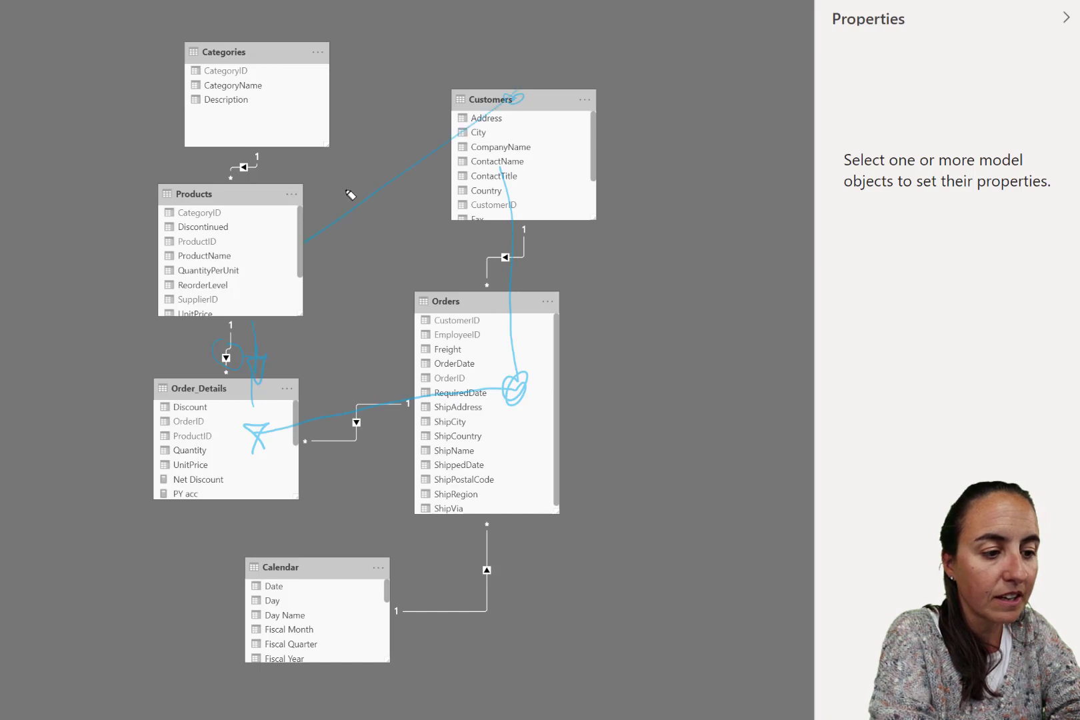
drag(370, 174, 370, 221)
drag(347, 194, 399, 201)
drag(317, 213, 332, 245)
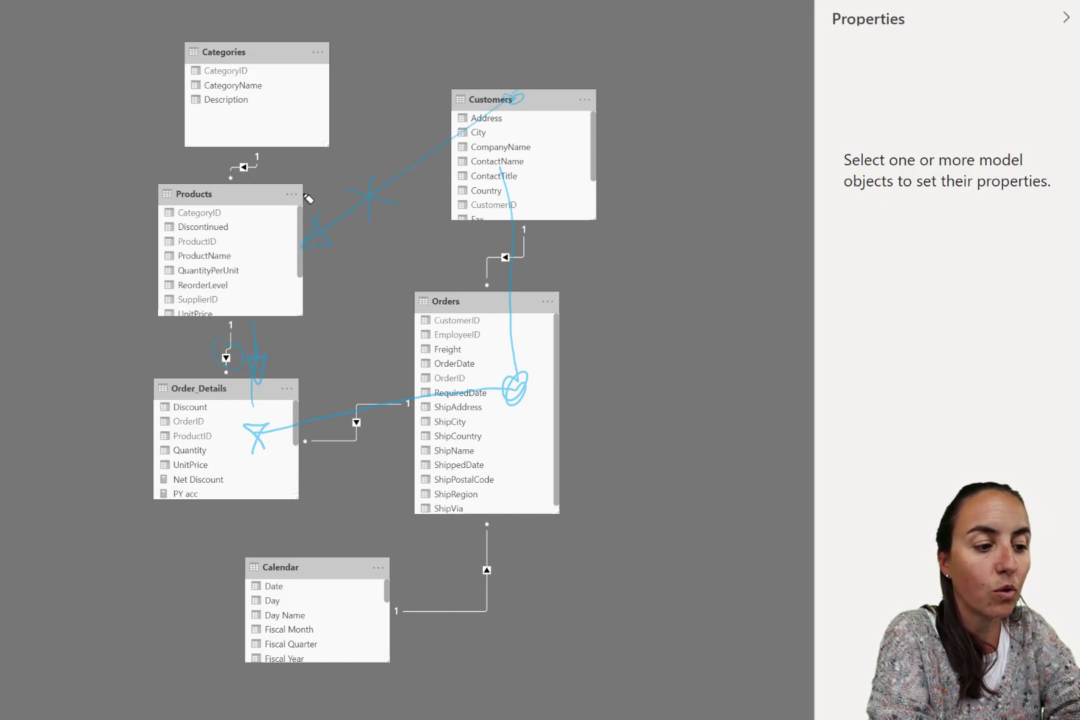
drag(262, 234, 445, 98)
mouse_move(372, 110)
mouse_down()
mouse_move(400, 125)
mouse_move(383, 143)
mouse_up()
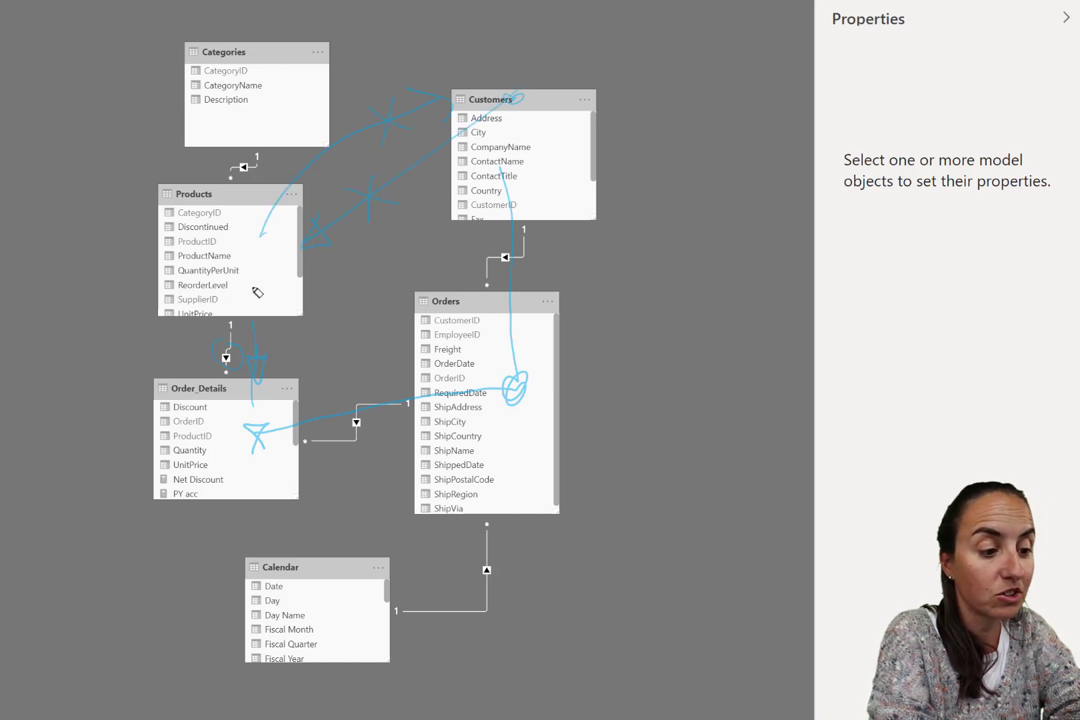
mouse_move(225, 426)
mouse_down()
mouse_move(214, 455)
mouse_move(229, 461)
mouse_move(232, 450)
mouse_move(218, 475)
mouse_move(194, 426)
mouse_move(245, 467)
mouse_up()
mouse_move(160, 472)
mouse_down()
mouse_move(182, 551)
mouse_move(231, 477)
mouse_up()
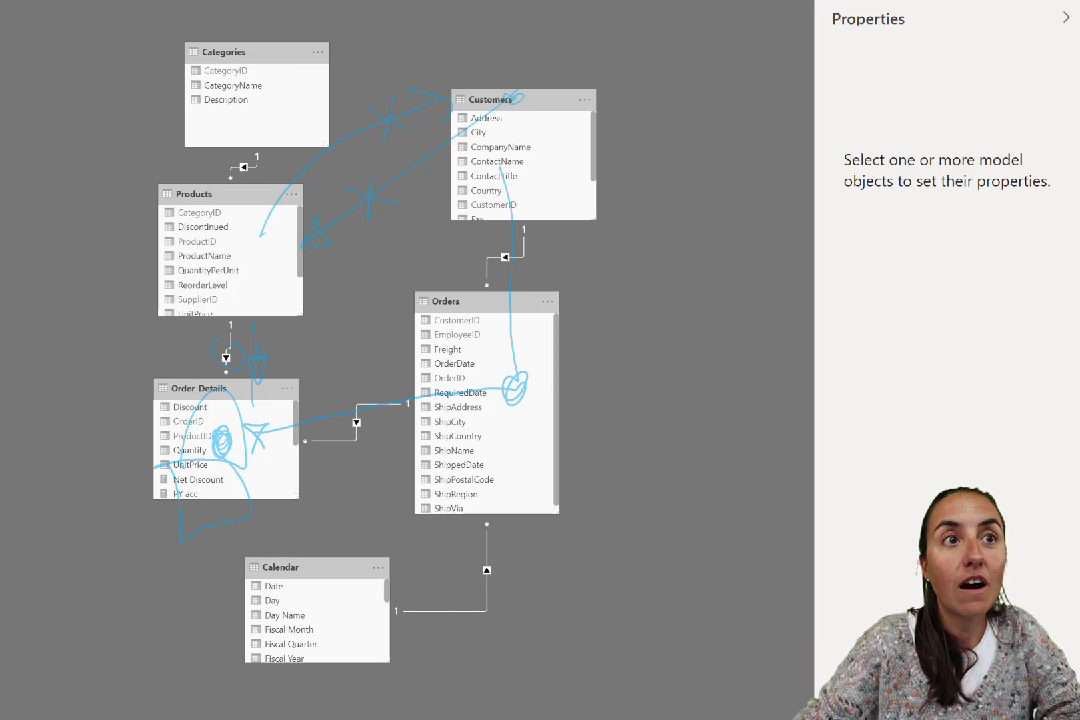
key(Escape)
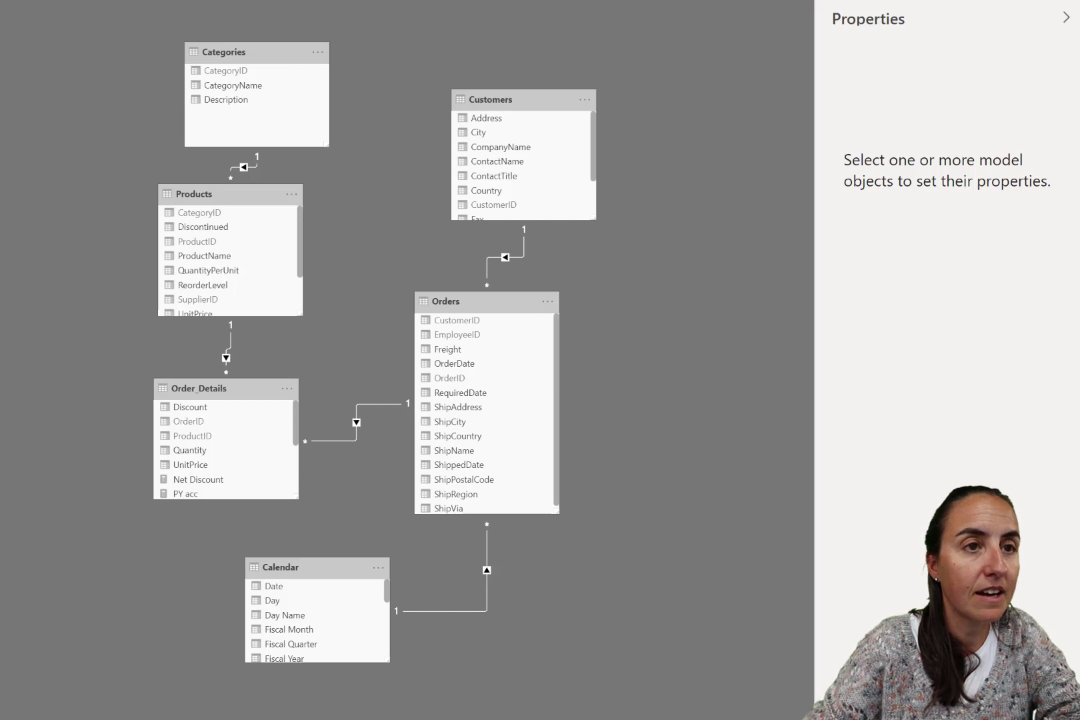
Step: Set the Products–Order_Details relationship's cross filter direction to Both
double_click(228, 355)
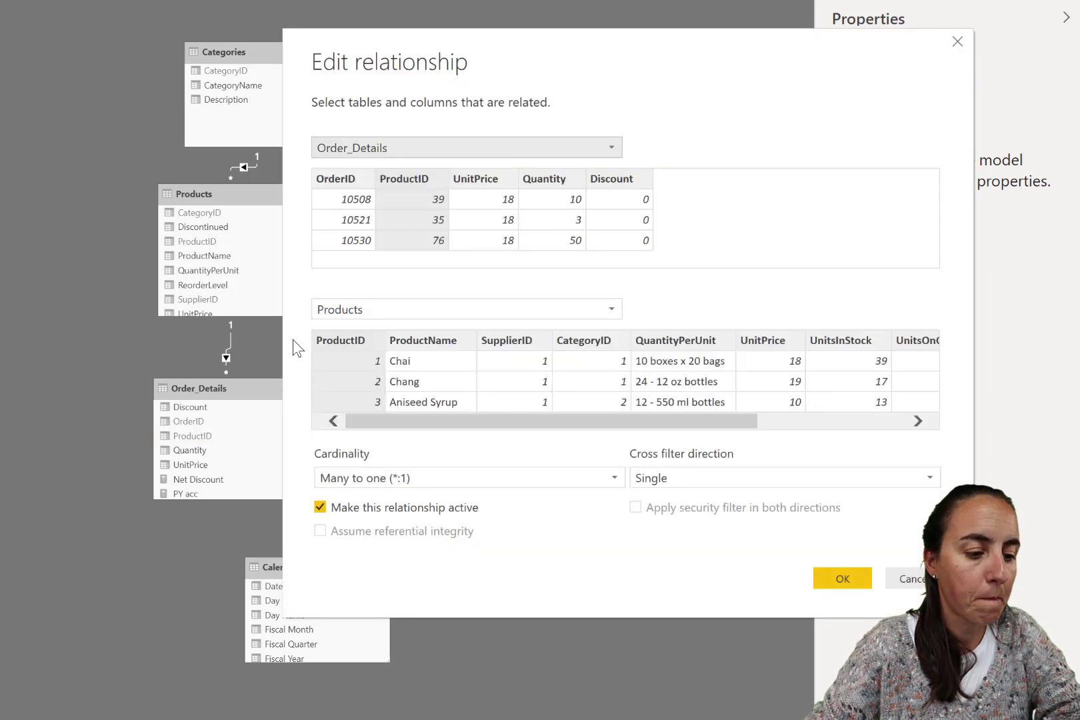
click(655, 478)
click(655, 517)
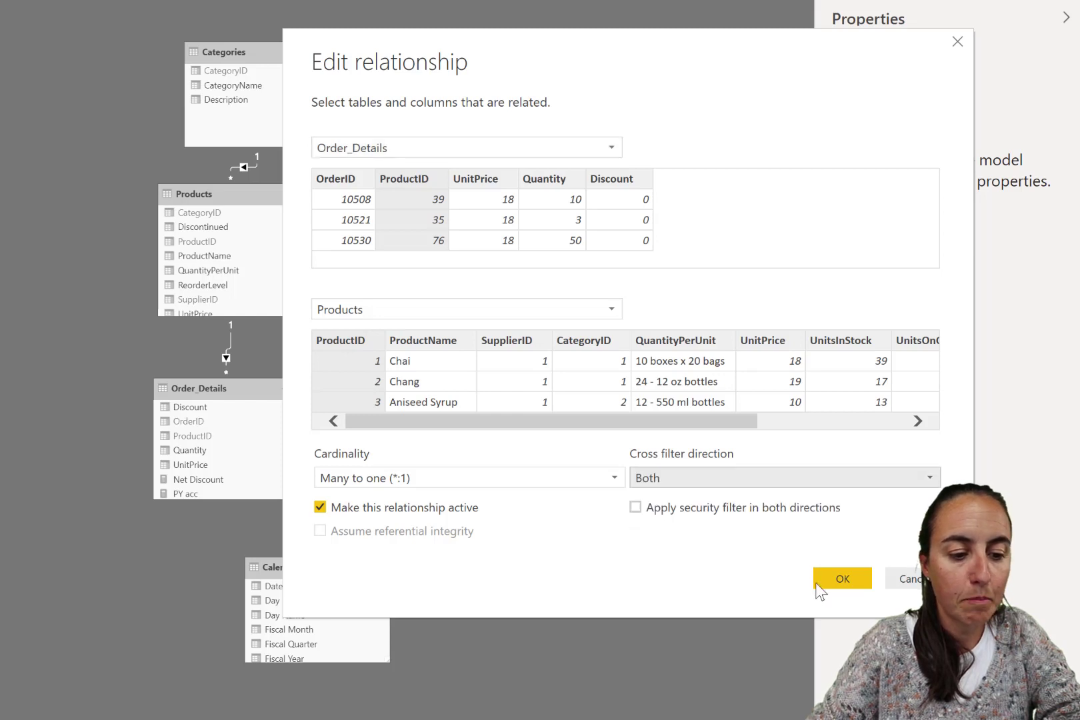
click(833, 578)
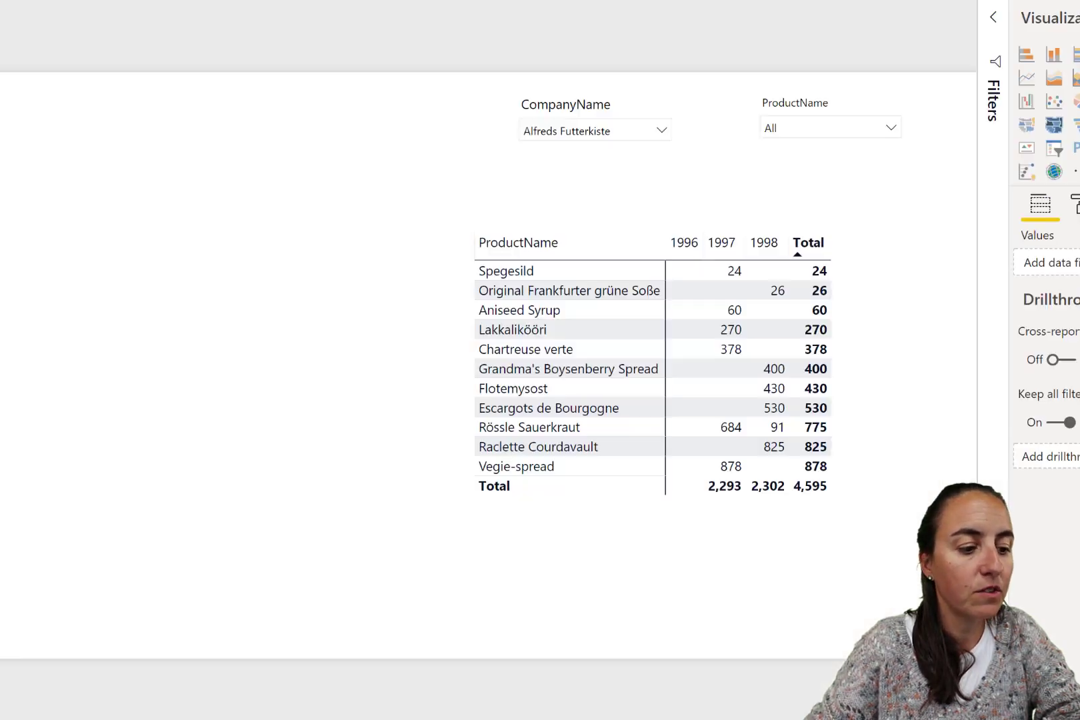
Step: Try Aniseed Syrup, Chartreuse verte and Escargots de Bourgogne in the ProductName slicer, then clear it
click(823, 138)
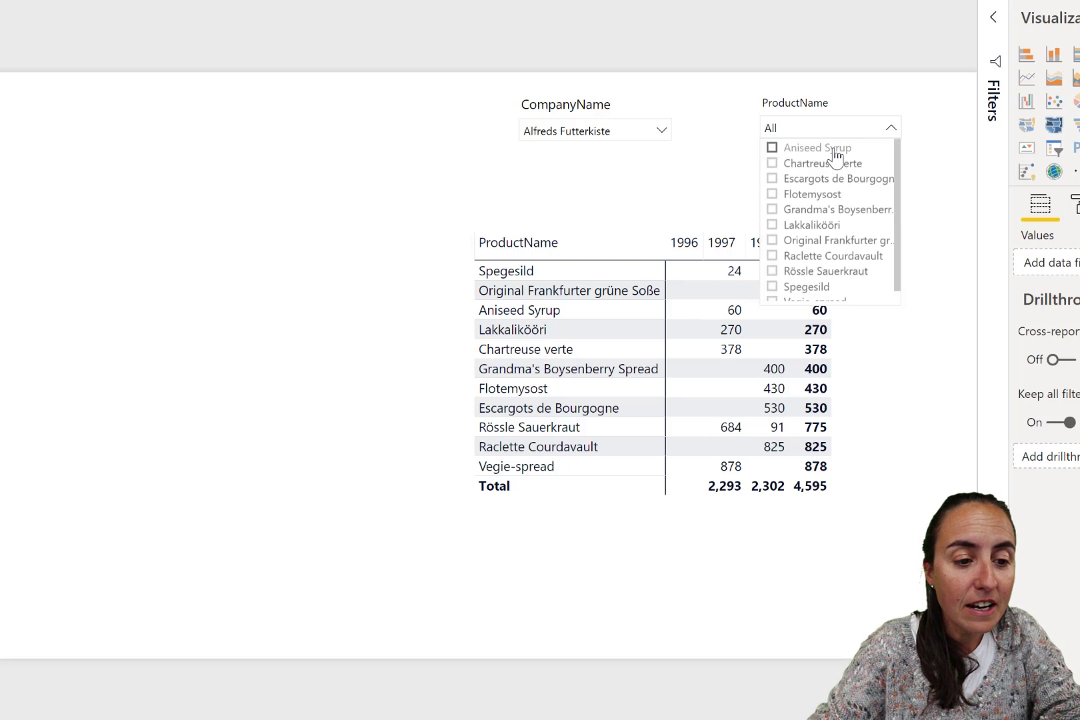
click(834, 152)
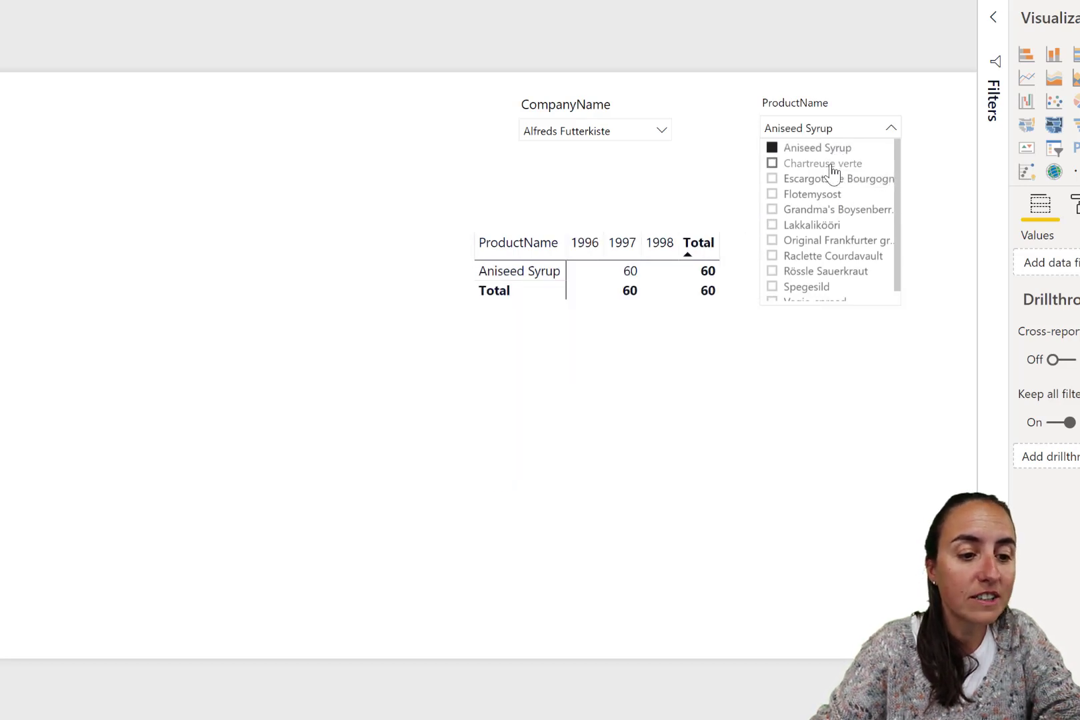
click(830, 166)
click(831, 180)
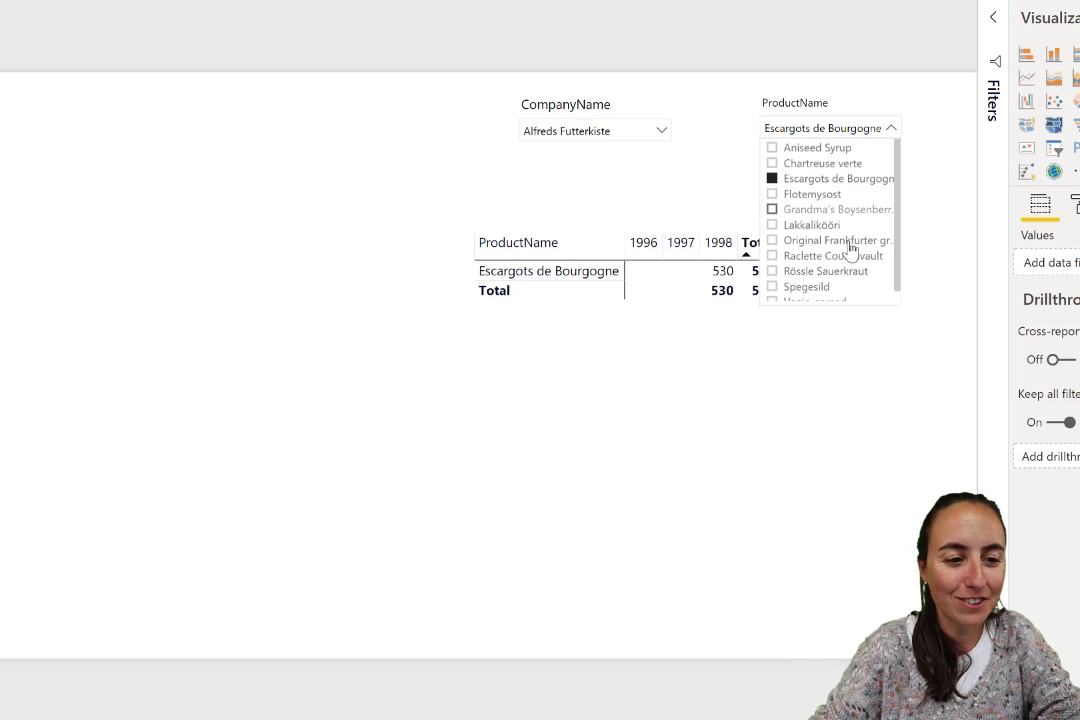
click(880, 104)
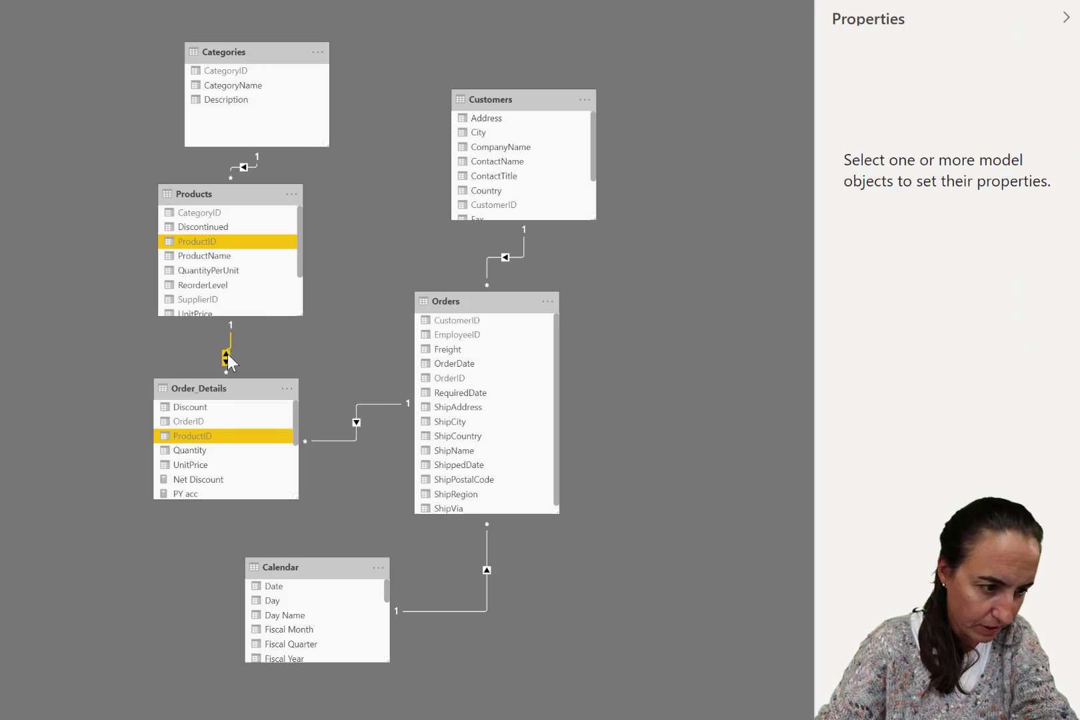
Step: Revert the Products–Order_Details cross filter direction to Single and recheck the ProductName slicer list
double_click(227, 354)
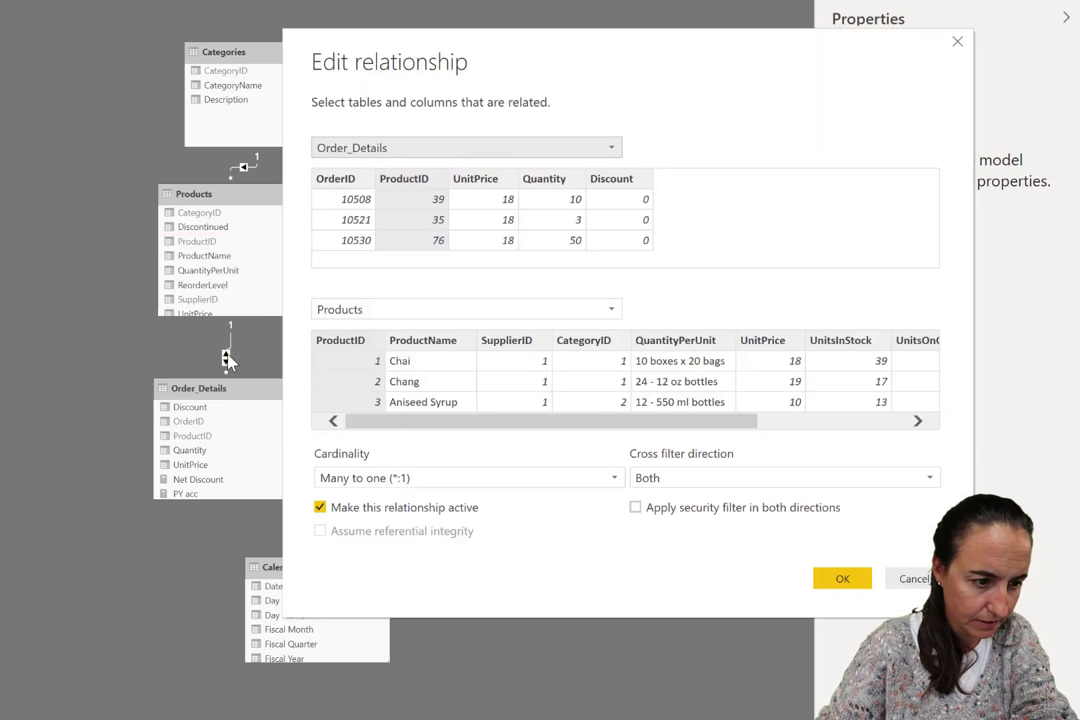
click(716, 478)
click(705, 498)
click(839, 576)
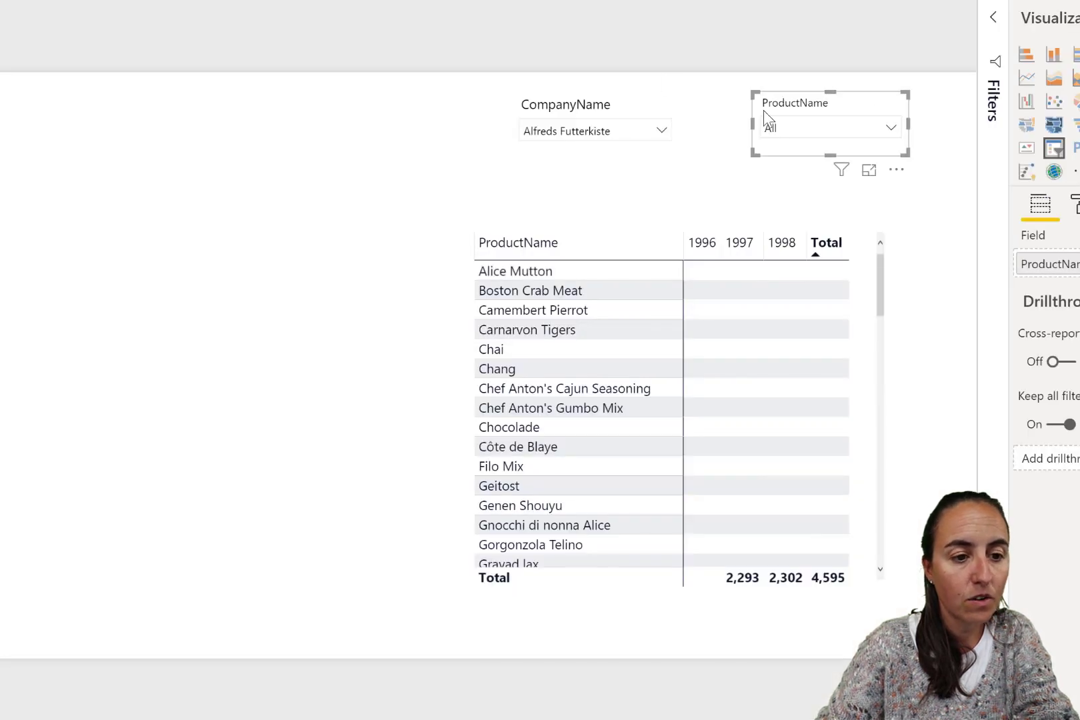
click(787, 133)
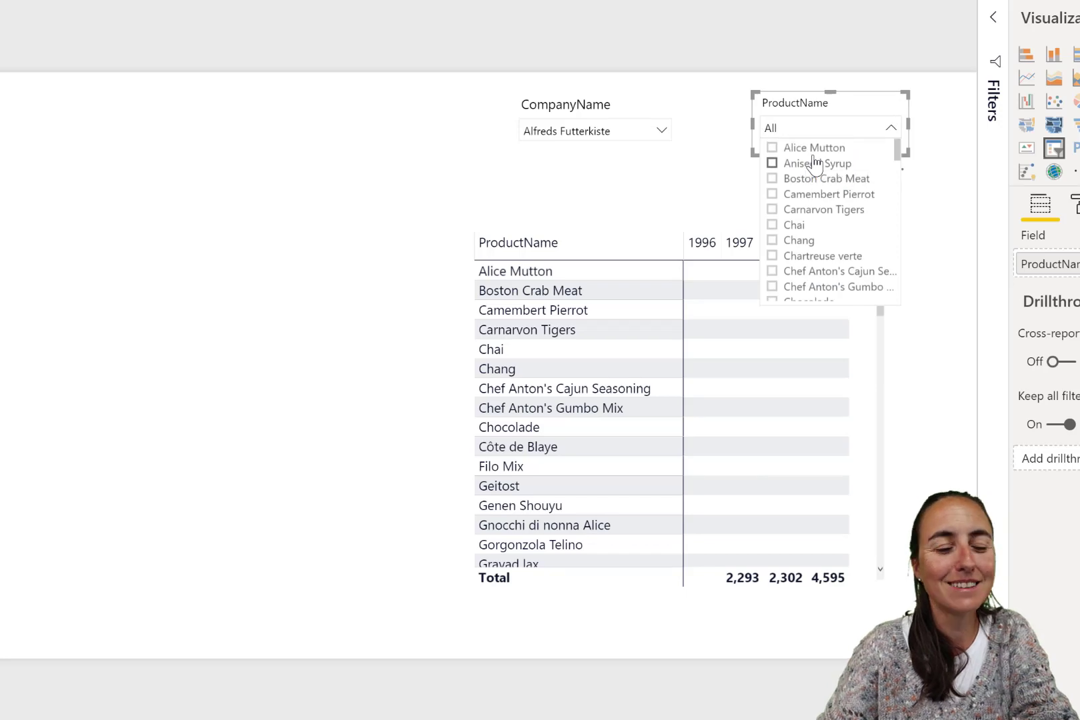
click(682, 179)
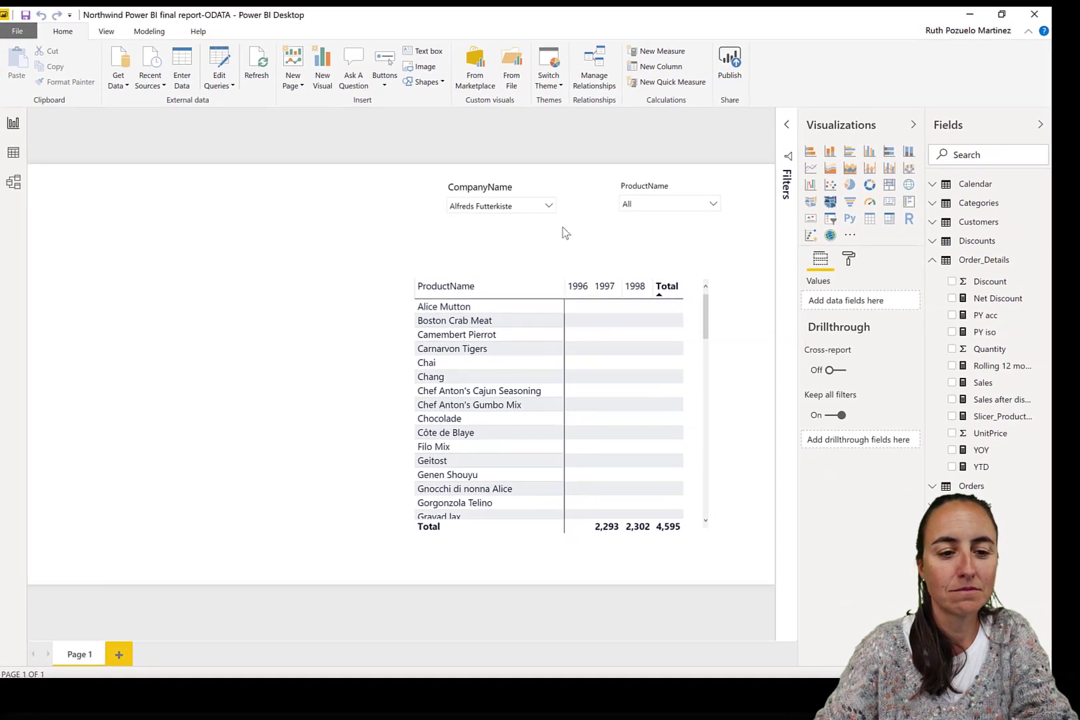
Step: Add a Sales 'is not blank' visual-level filter to the ProductName slicer
click(787, 130)
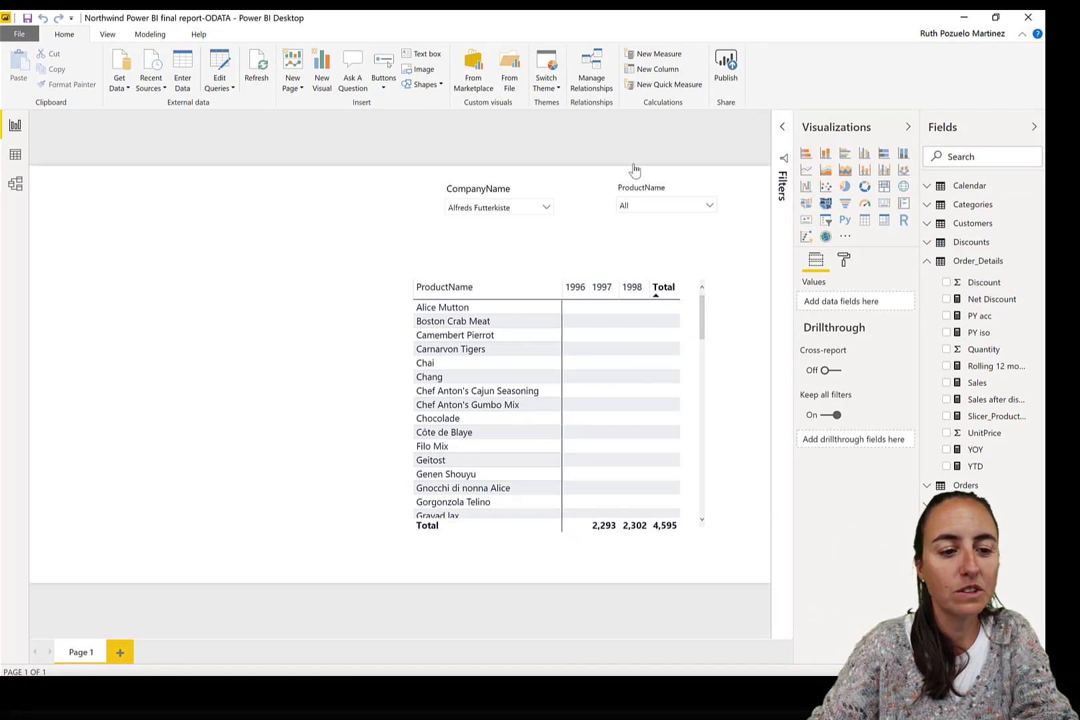
click(538, 223)
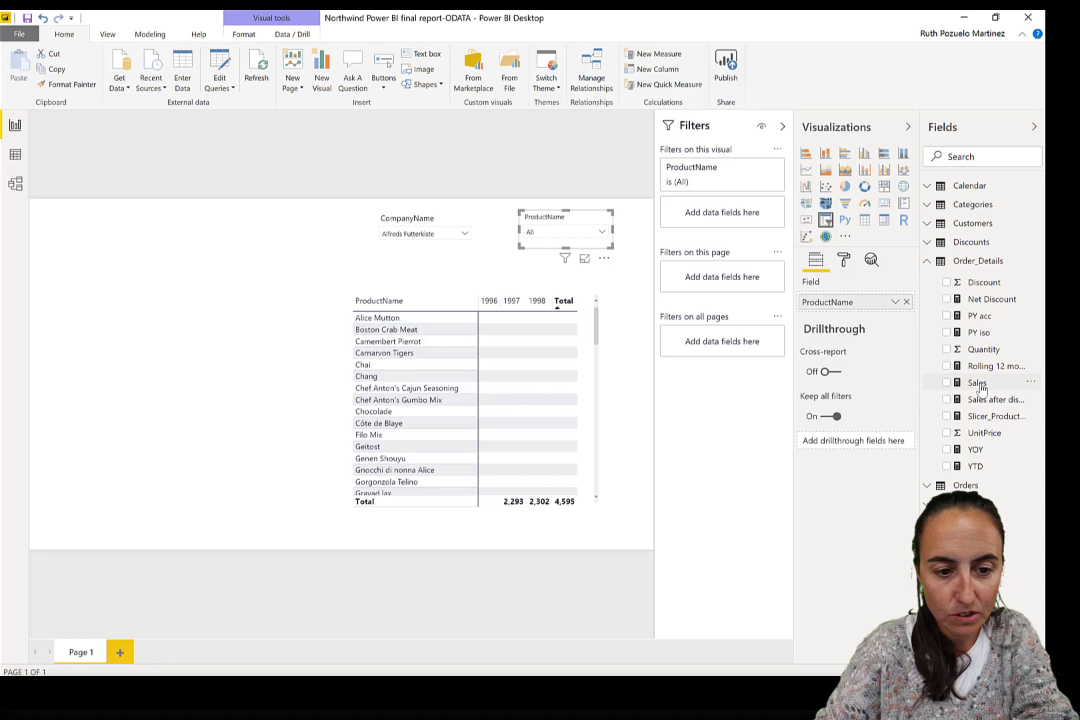
drag(978, 384, 730, 219)
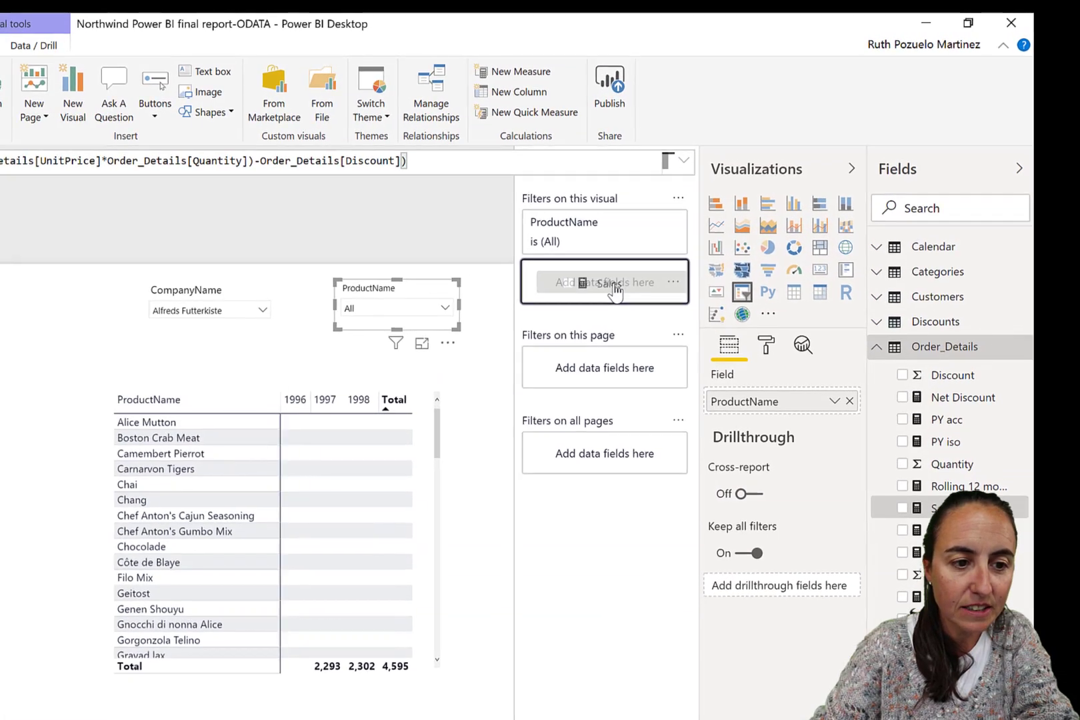
drag(615, 292, 612, 284)
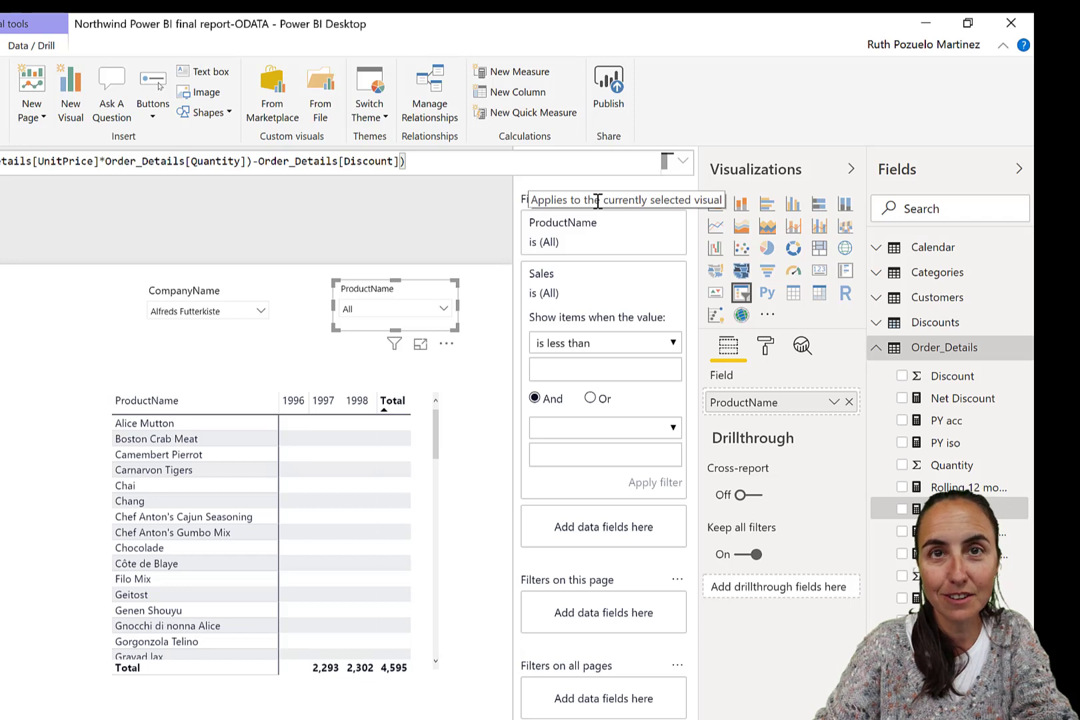
click(576, 351)
click(558, 580)
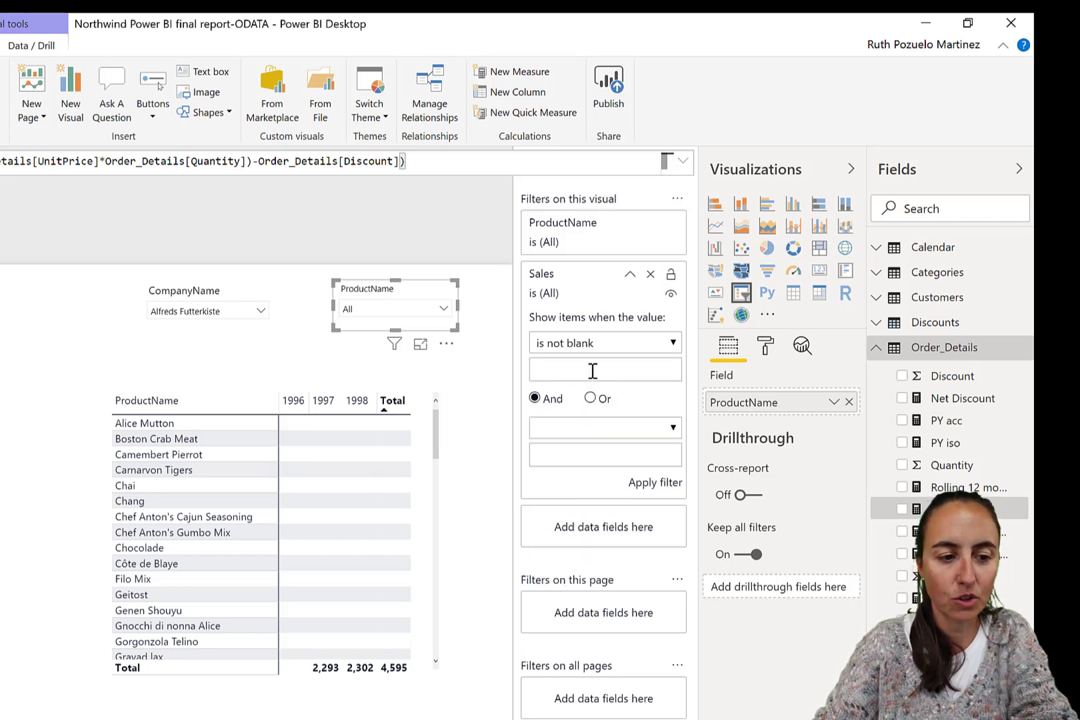
click(657, 484)
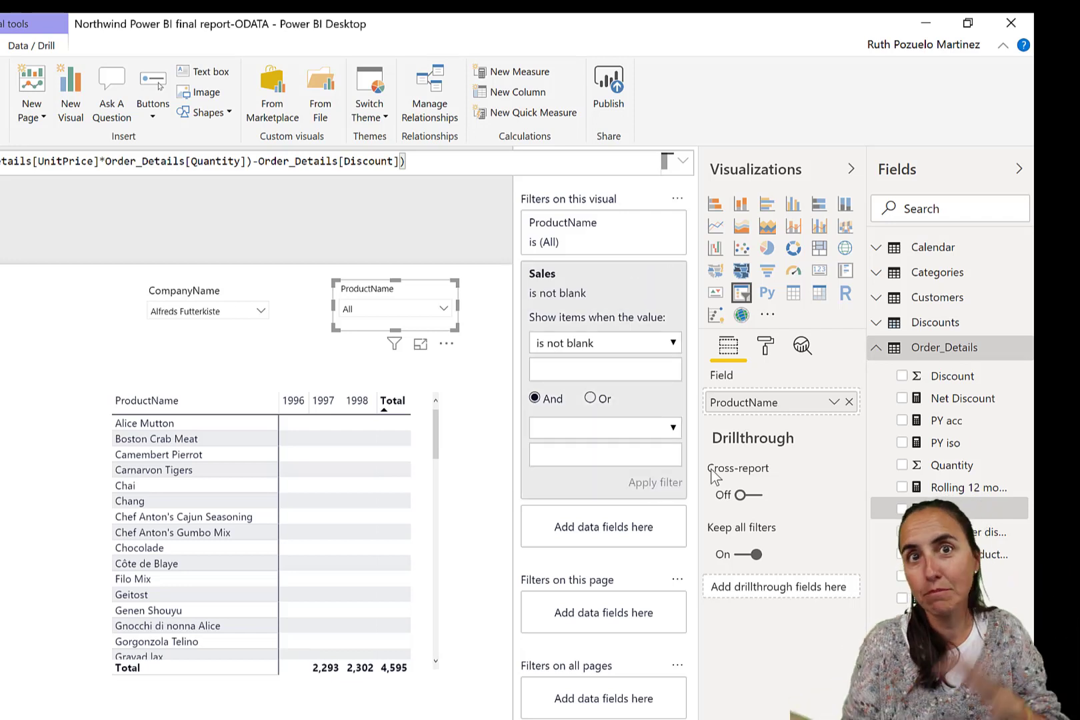
mouse_move(714, 474)
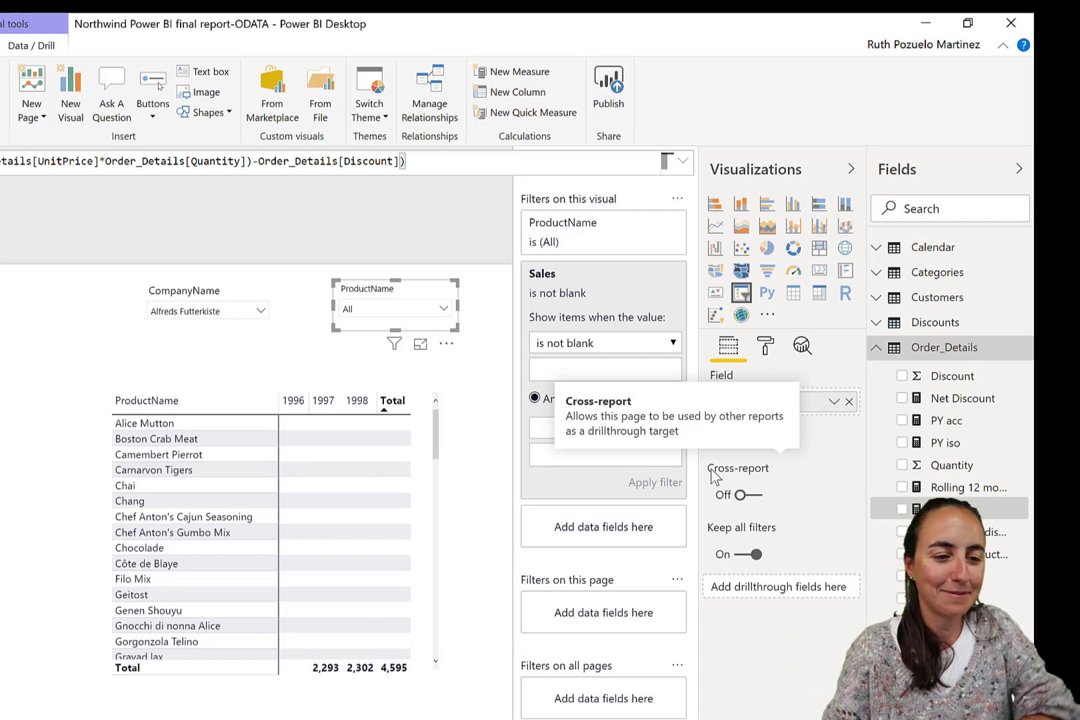
Step: Try Aniseed Syrup, Chartreuse verte, Flotemysost and Original Frankfurter grüne Soße in the slicer, then clear it
click(432, 311)
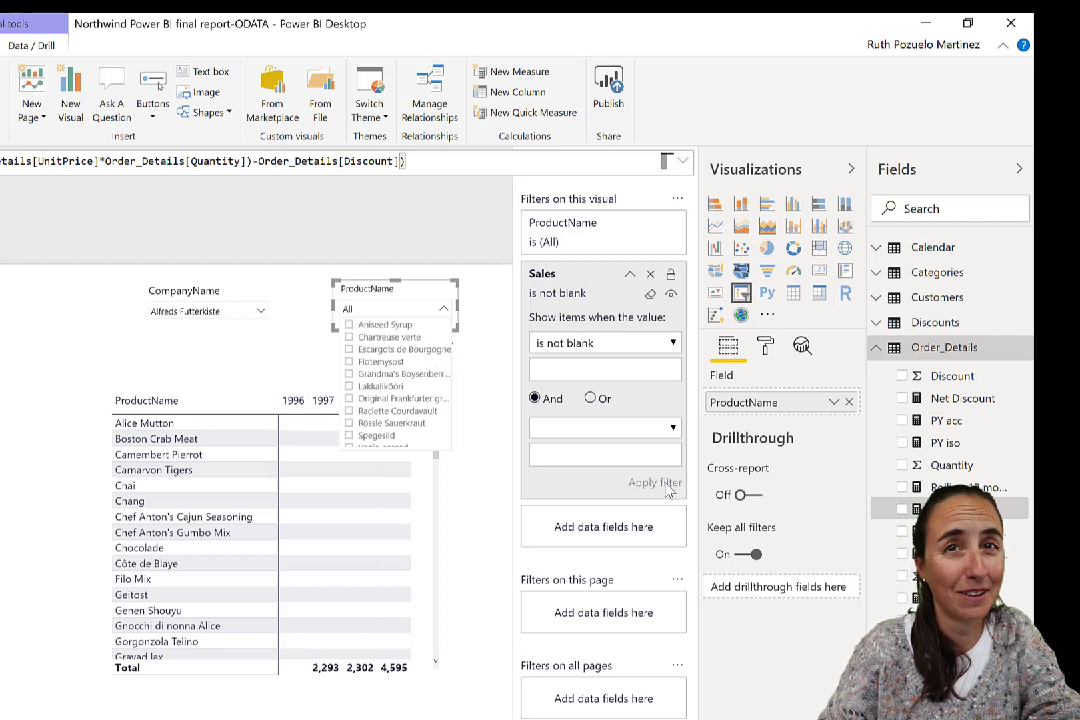
click(370, 325)
click(373, 338)
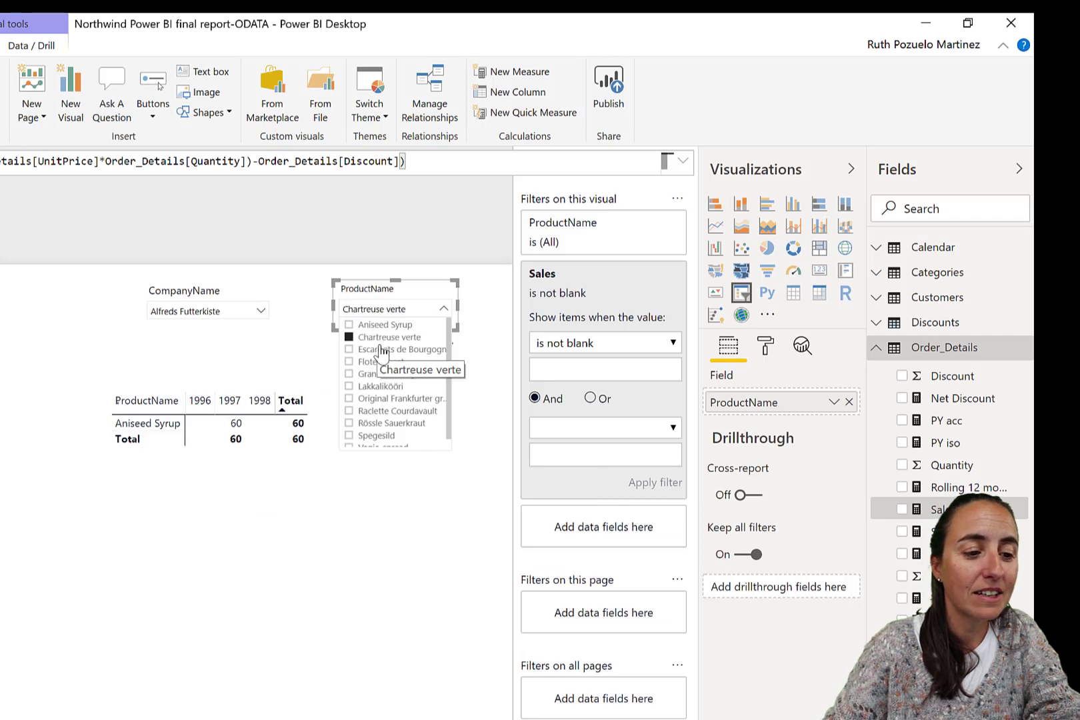
click(380, 362)
click(385, 398)
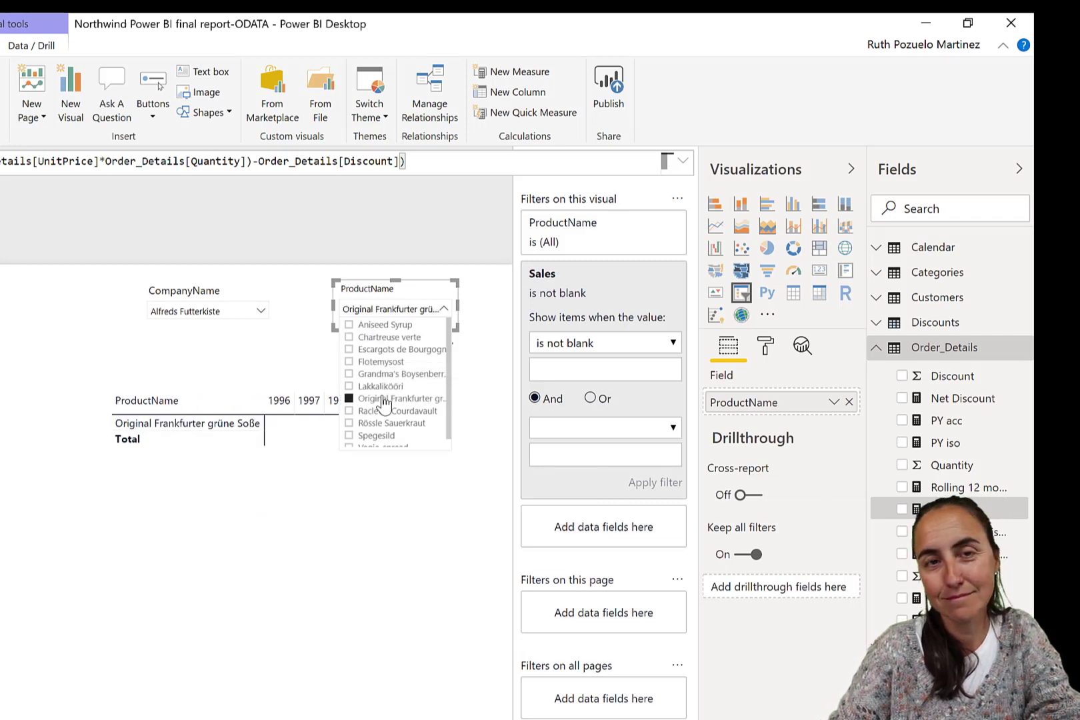
click(434, 292)
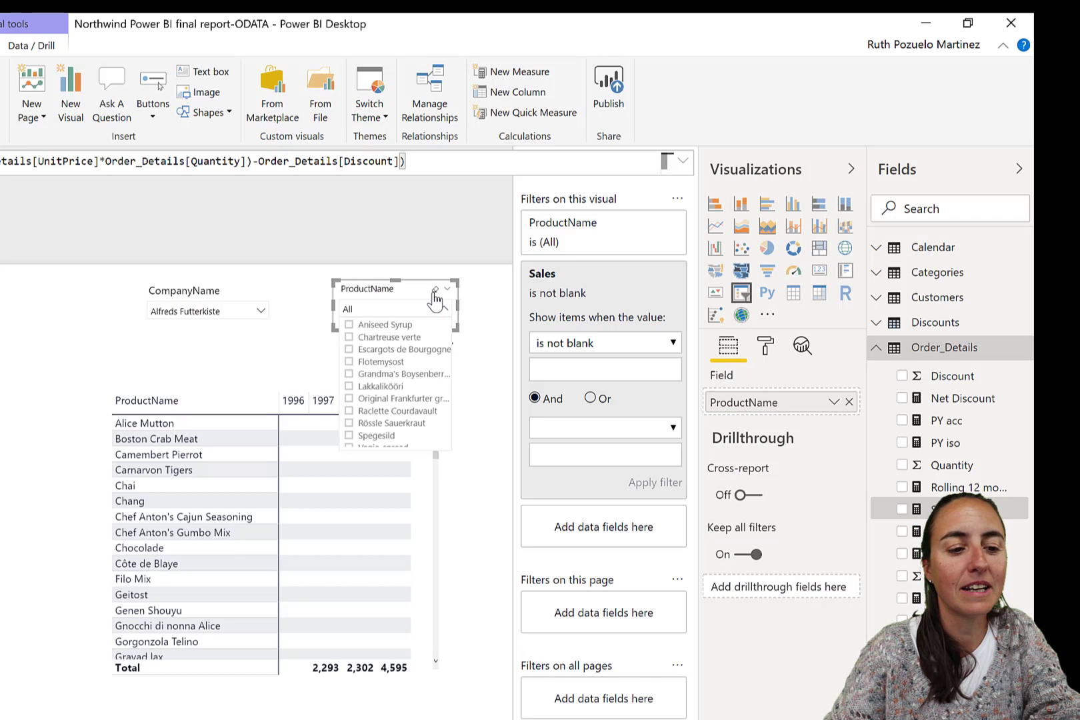
click(419, 308)
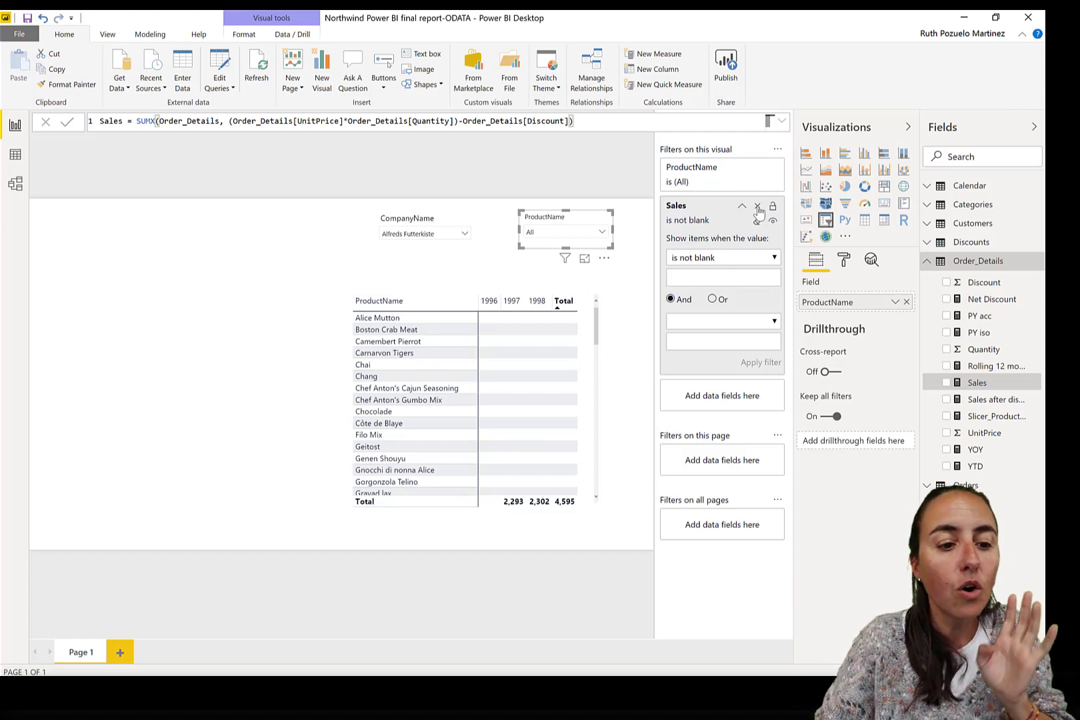
Step: Remove the Sales filter card and add Slicer_ProductsWithSales to the slicer's visual filters
click(758, 207)
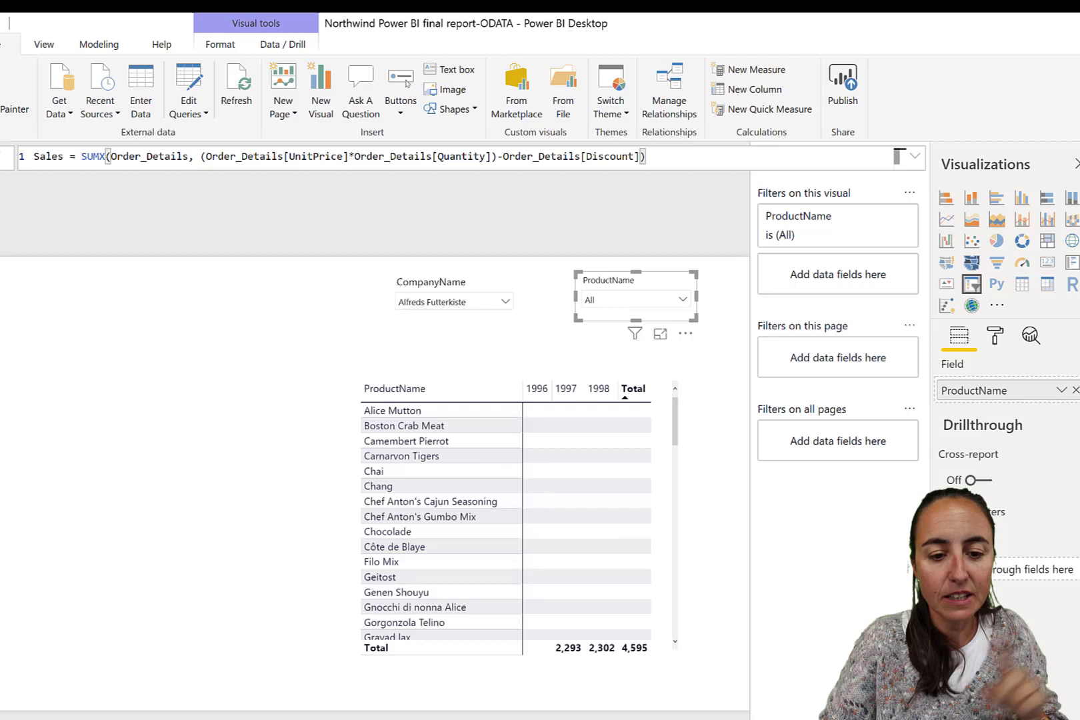
click(1074, 508)
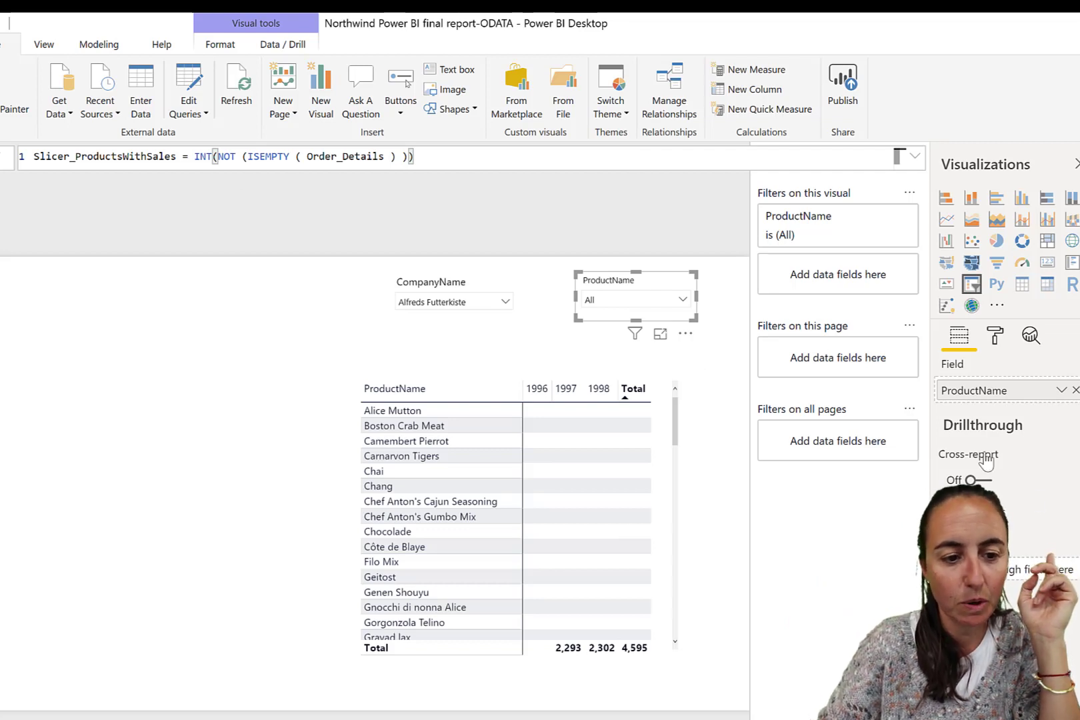
drag(986, 460, 826, 274)
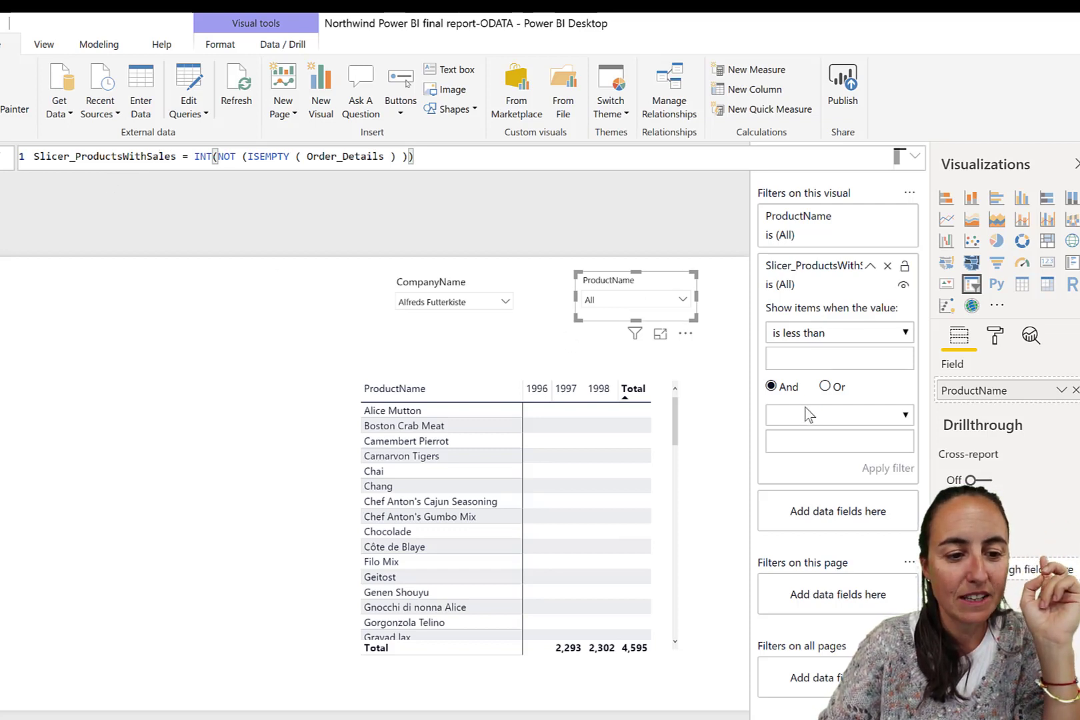
Step: Set the Slicer_ProductsWithSales filter to 'is 1' and apply it
click(793, 337)
click(807, 473)
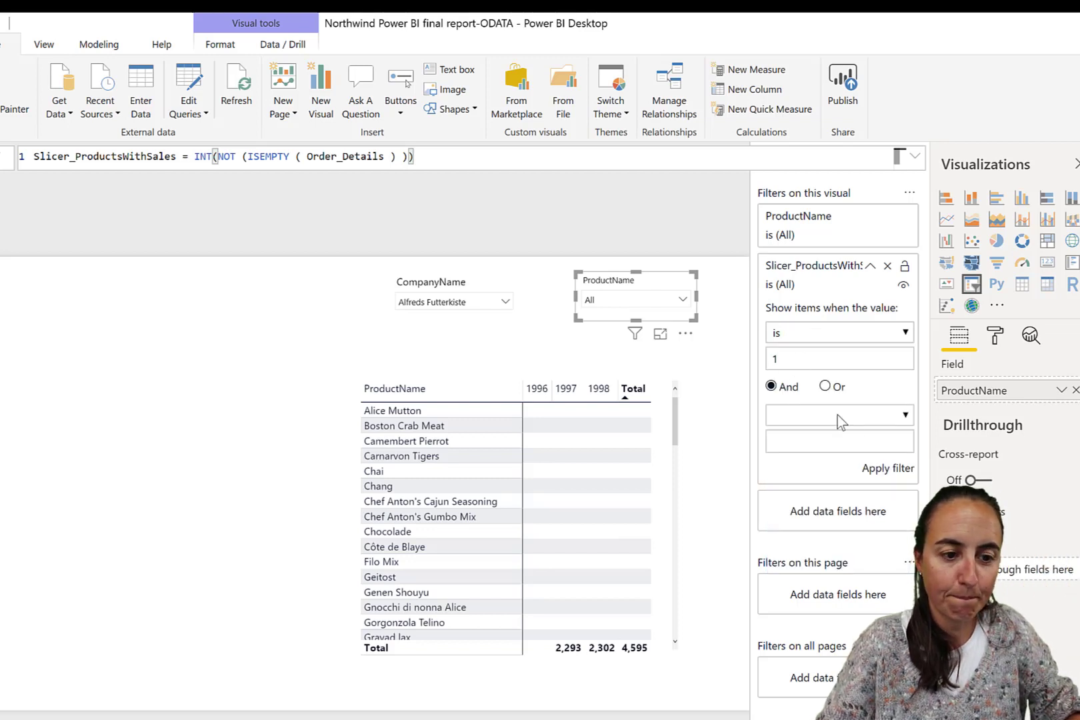
click(891, 470)
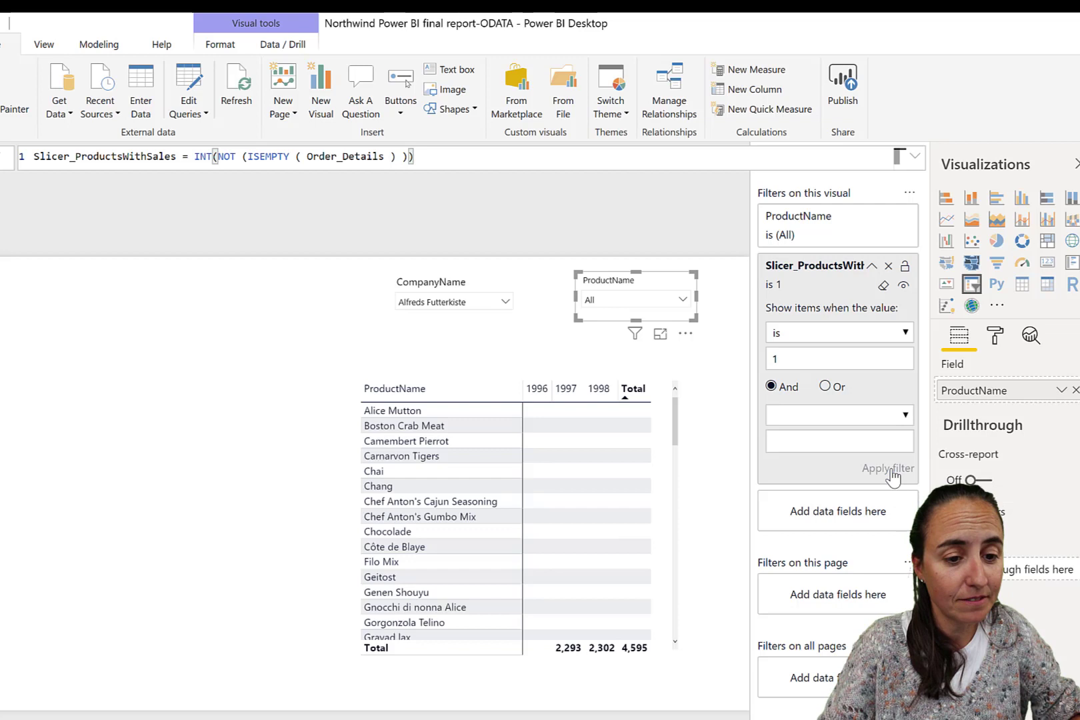
Step: Pick Aniseed Syrup, Escargots de Bourgogne, then Grandma's Boysenberry Spread, and clear the measure filter
click(610, 303)
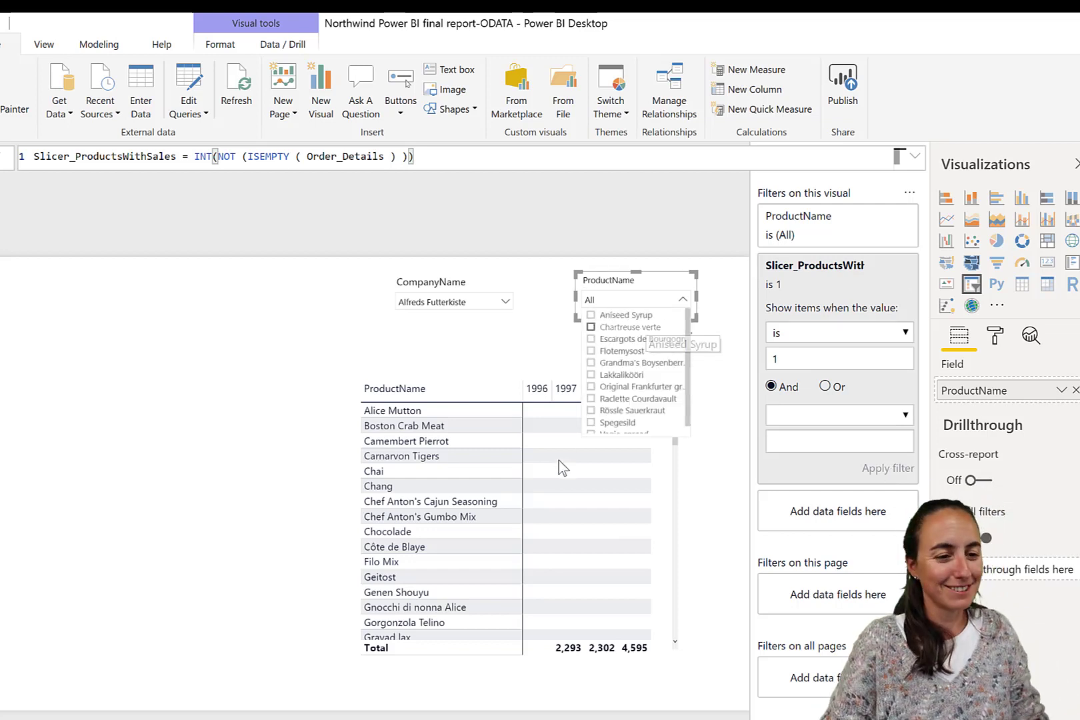
click(623, 315)
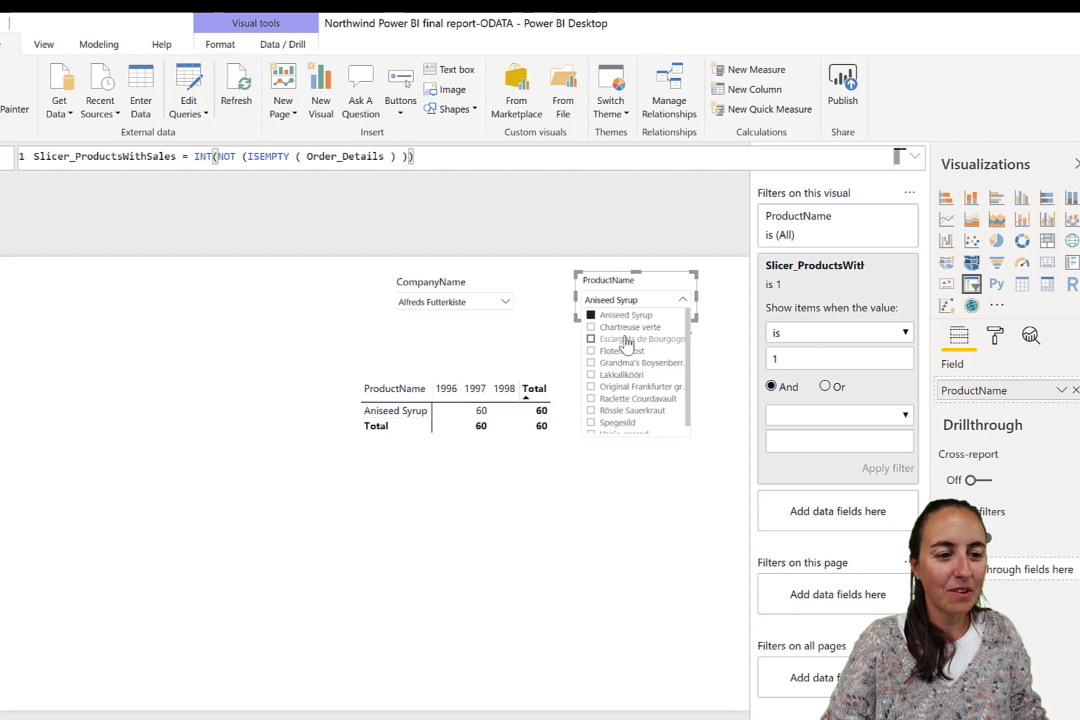
click(623, 339)
click(618, 363)
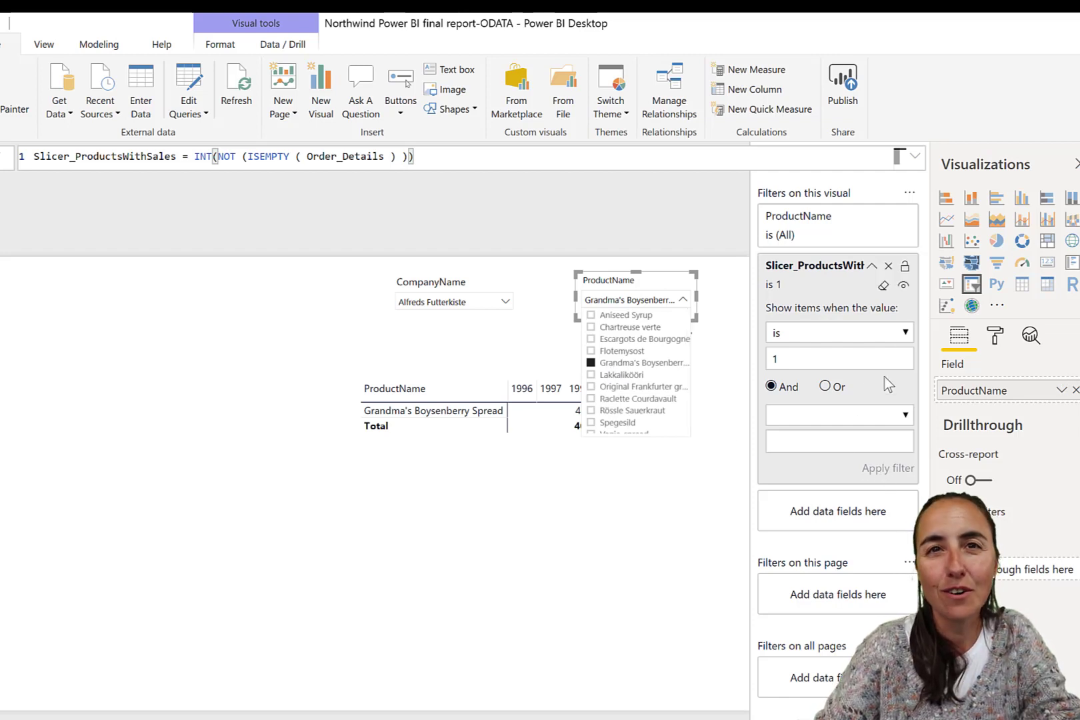
click(884, 286)
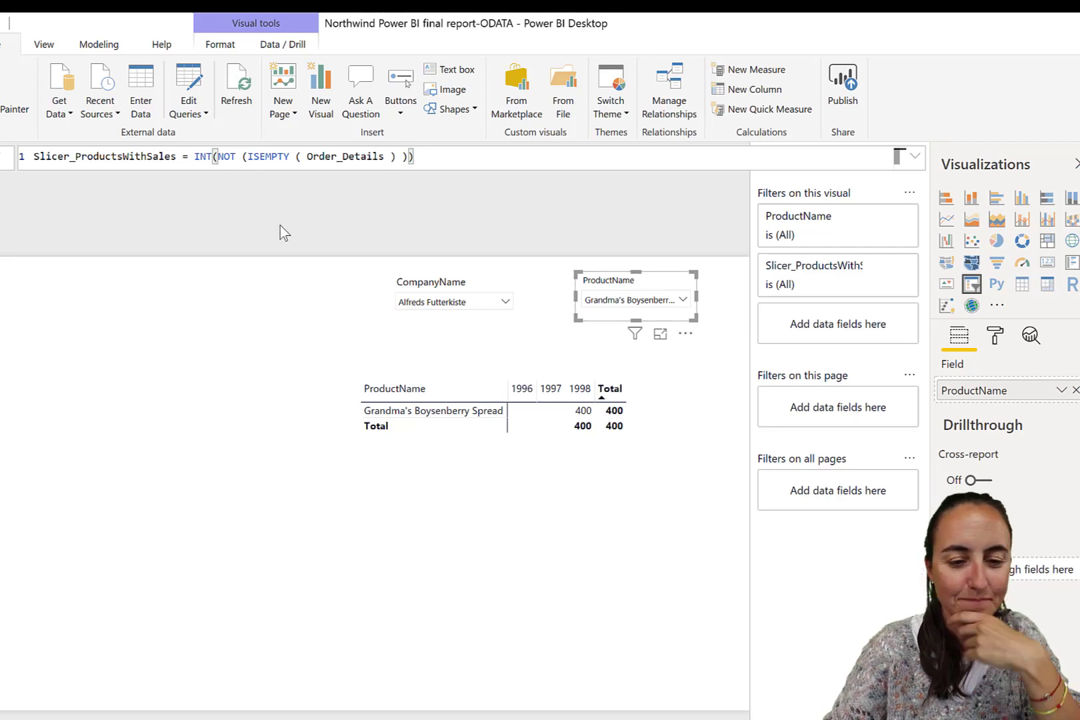
key(alt+Tab)
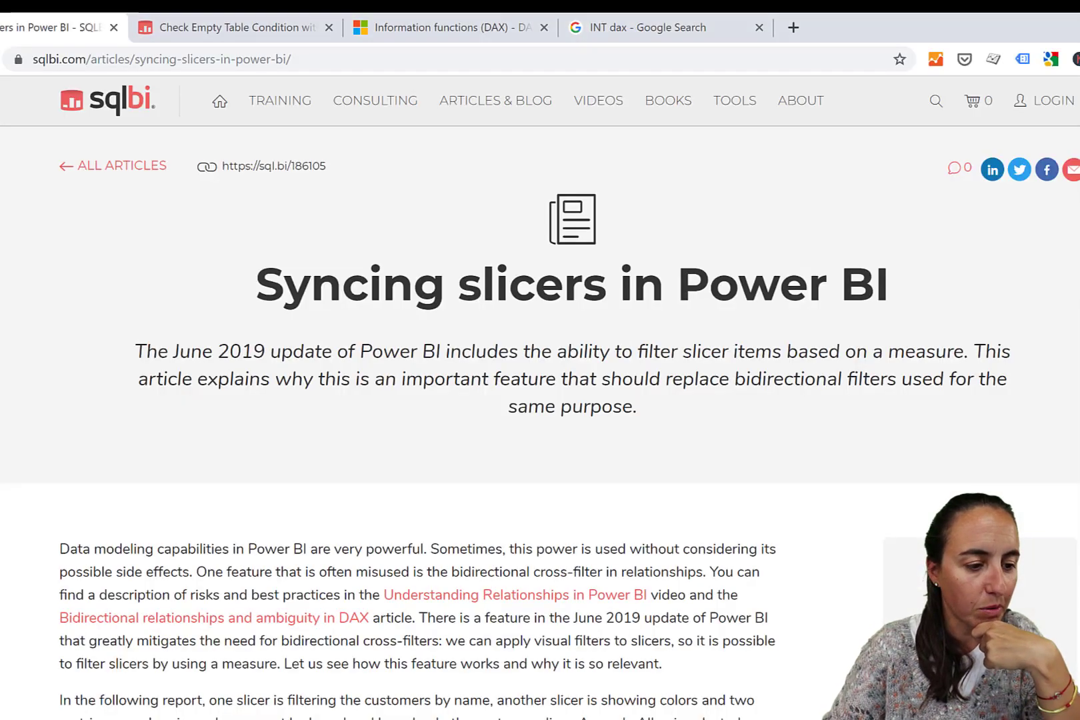
scroll(408, 523, down, 20)
scroll(403, 569, down, 15)
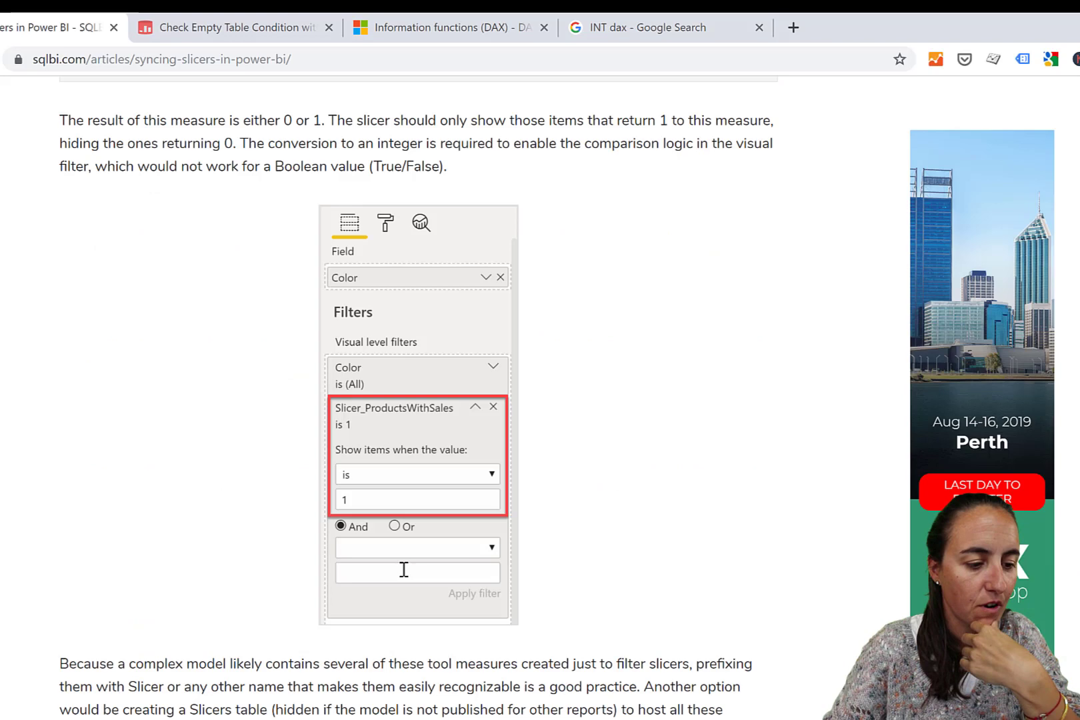
scroll(415, 569, up, 4)
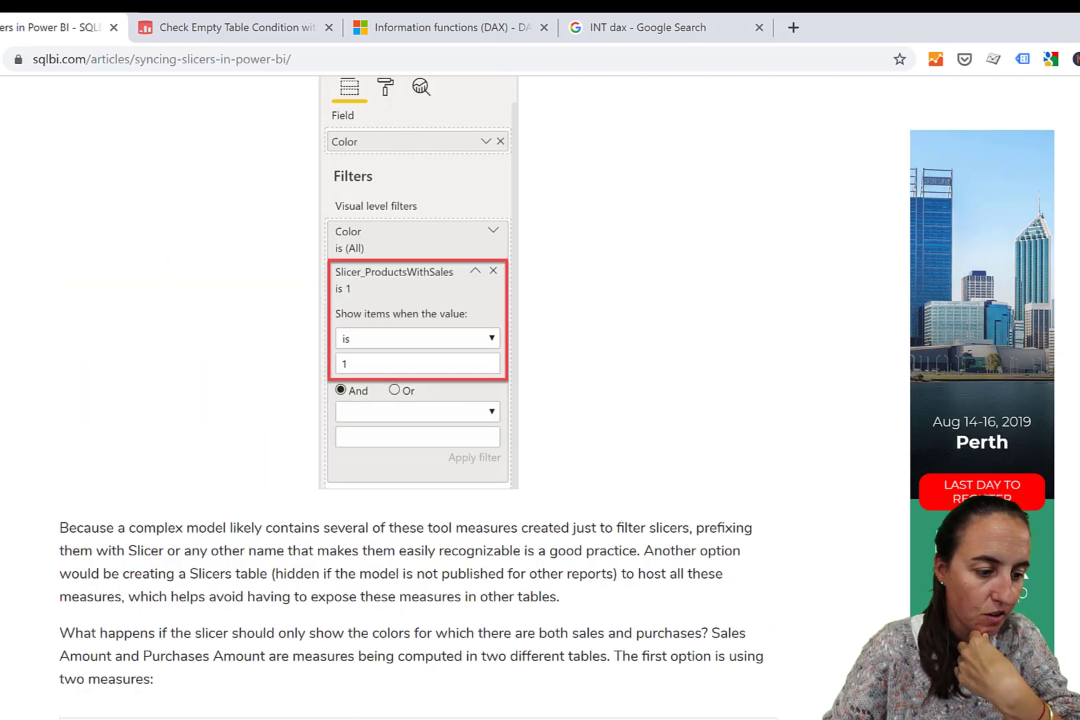
key(alt+Tab)
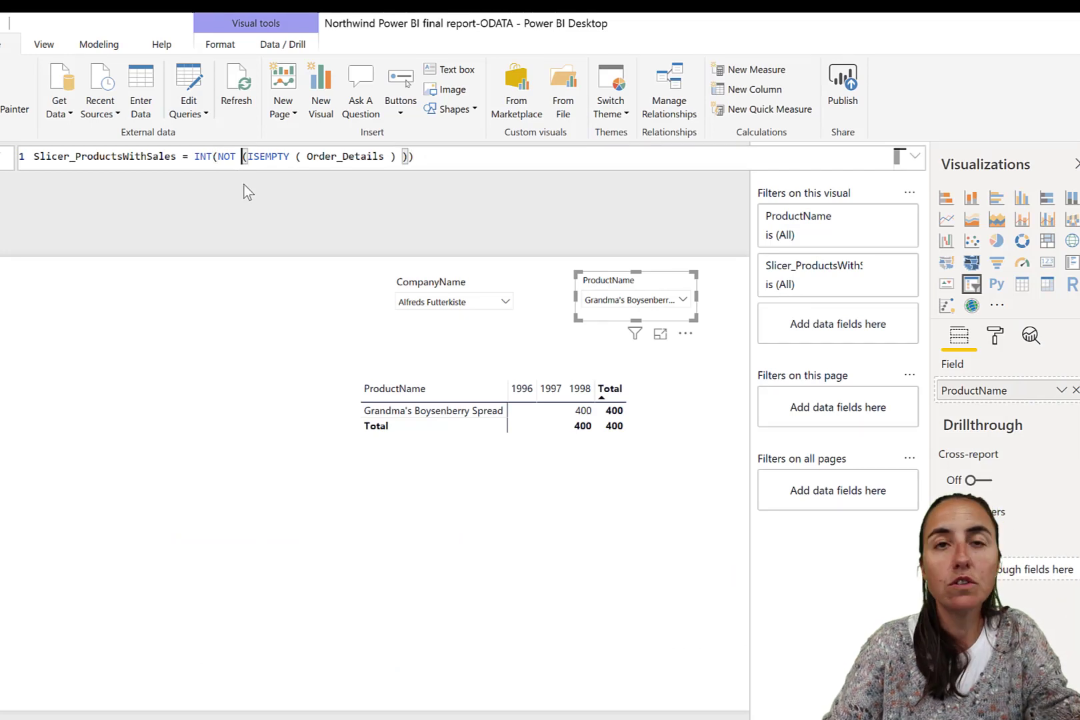
Step: Edit the measure to INT(NOT ISEMPTY ( Order_Details ) ), dropping the inner parentheses
click(240, 158)
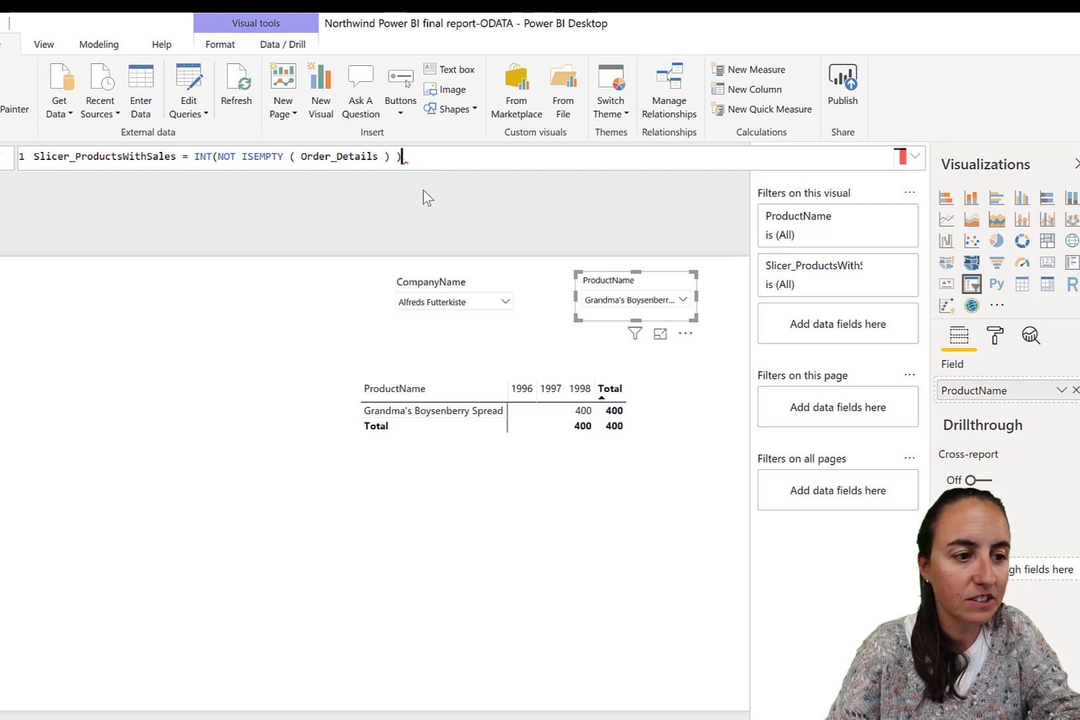
key(Return)
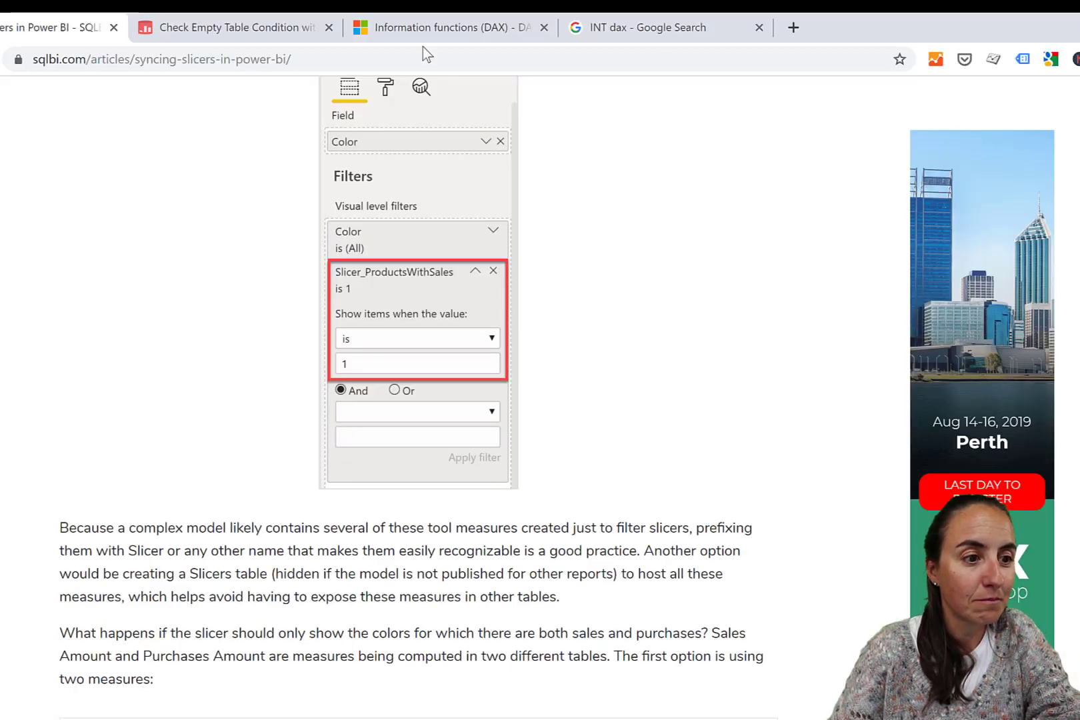
Step: Read the Information functions (DAX) page in Chrome, then return to Power BI Desktop
click(460, 28)
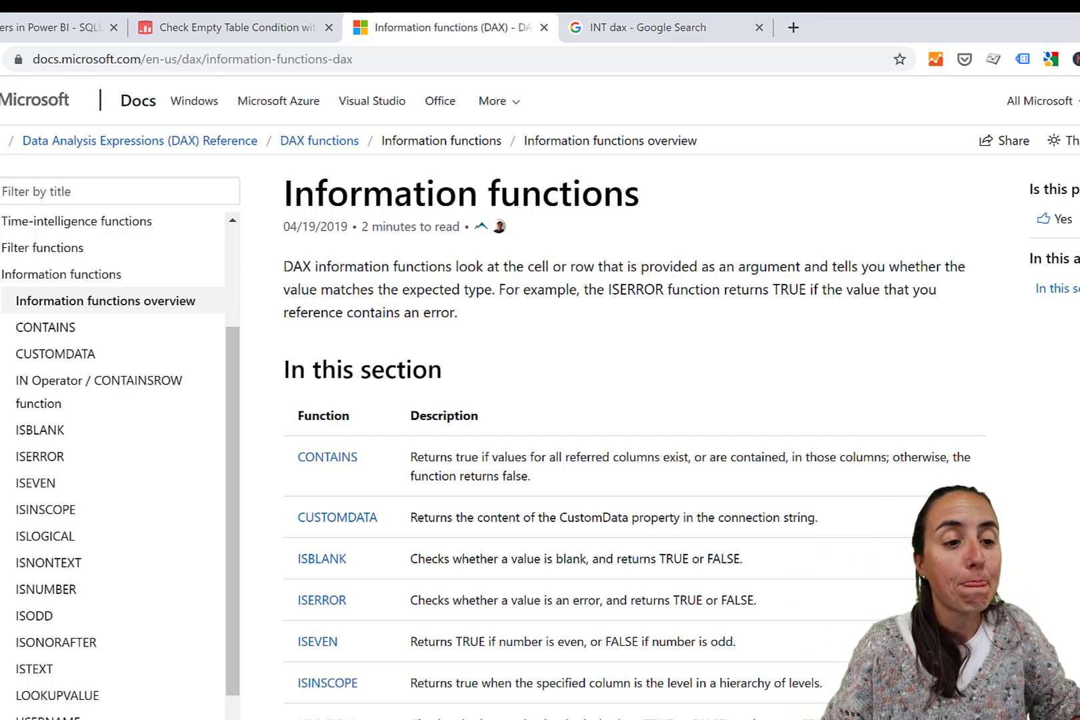
key(alt+Tab)
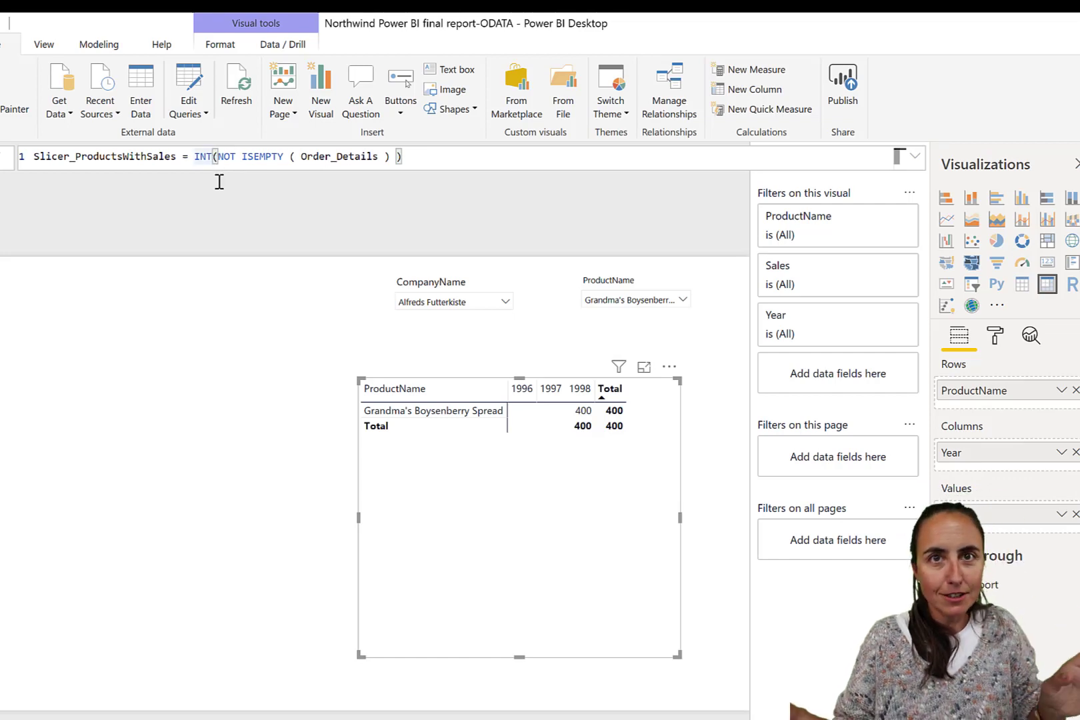
Step: Remove INT( from the Slicer_ProductsWithSales formula and commit the measure
key(BackSpace)
key(BackSpace)
key(BackSpace)
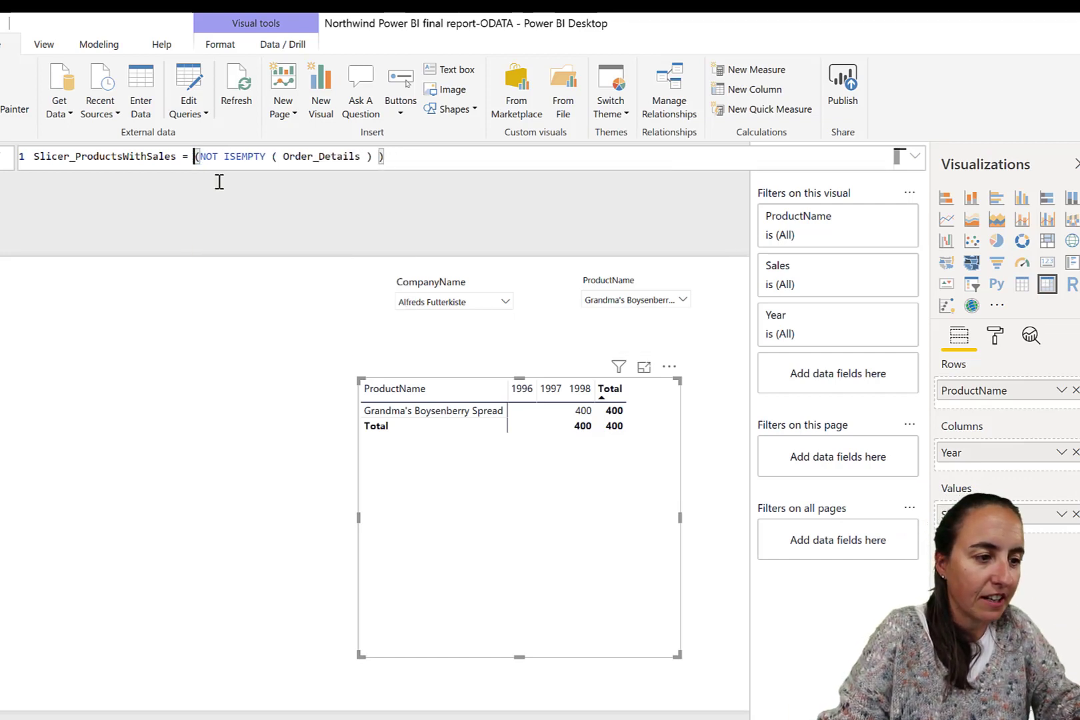
key(Delete)
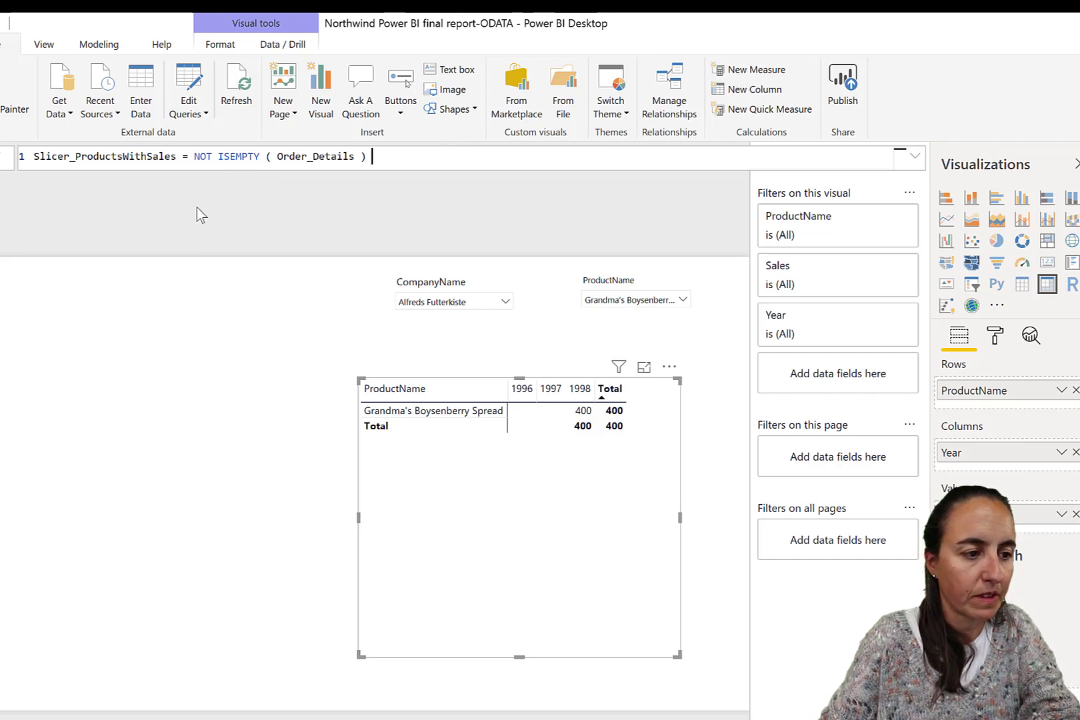
click(247, 203)
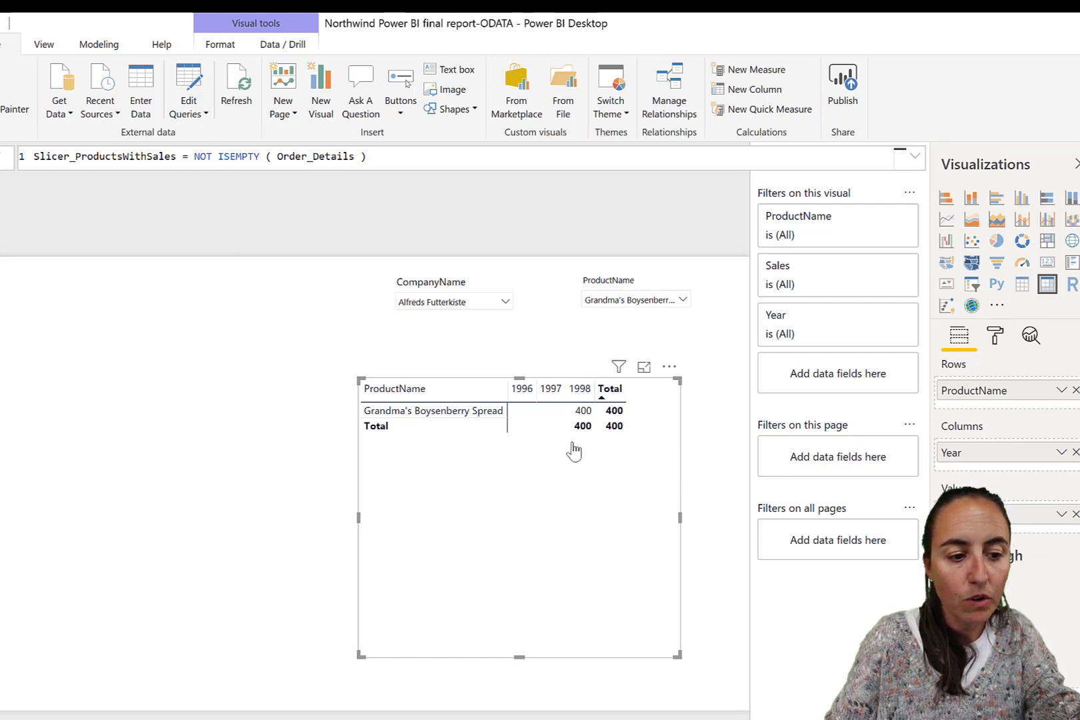
Step: Add Slicer_ProductsWithSales to the table's Values and widen the table to show its True/False column
drag(529, 465, 531, 467)
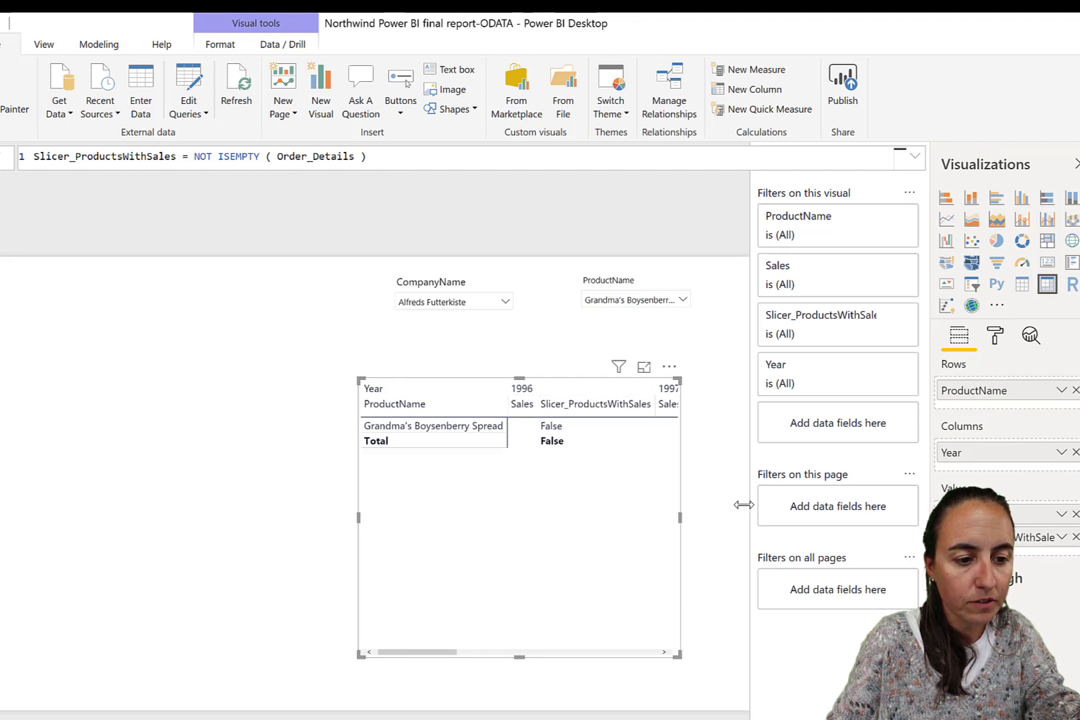
drag(744, 505, 746, 505)
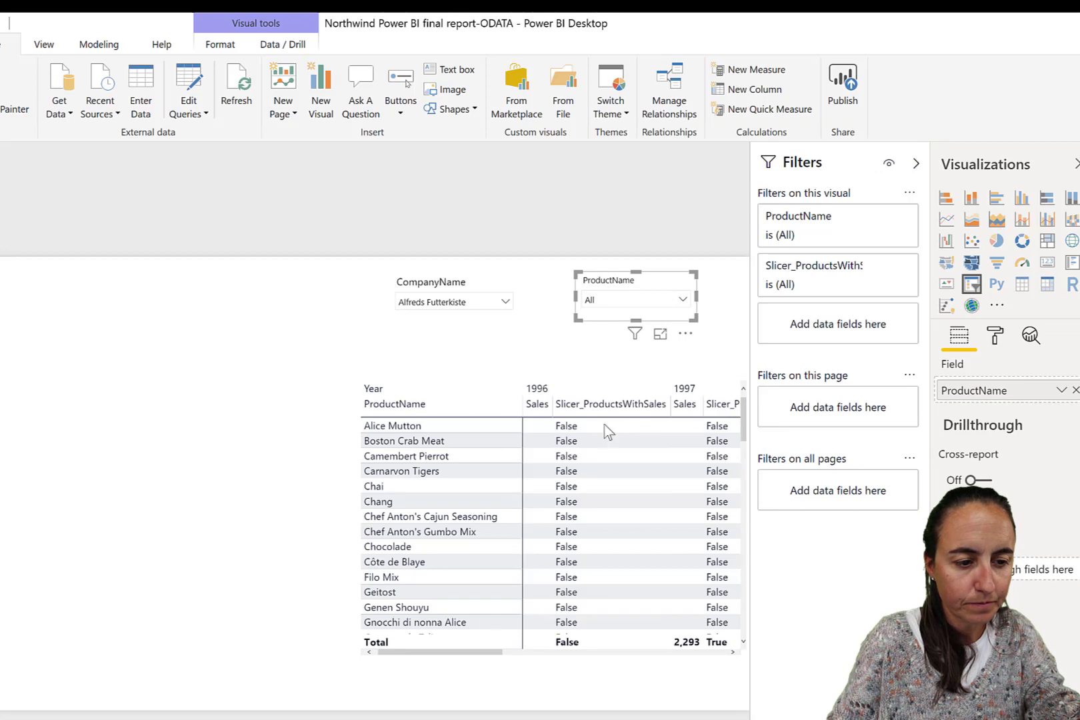
click(562, 652)
drag(536, 654, 723, 651)
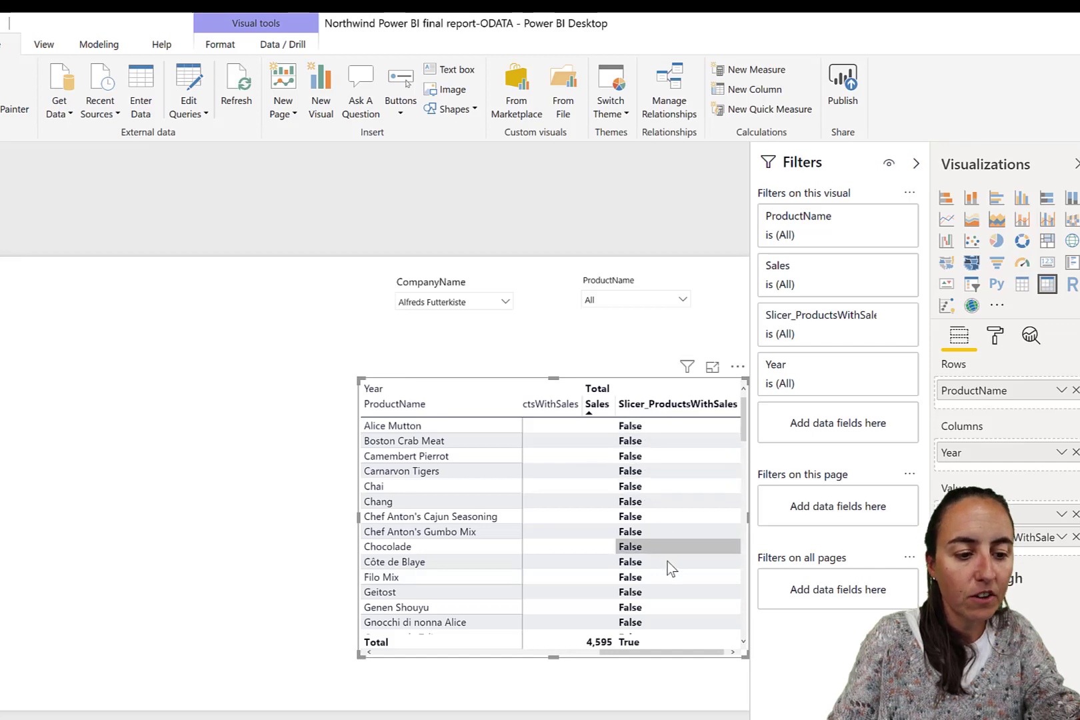
scroll(667, 561, down, 15)
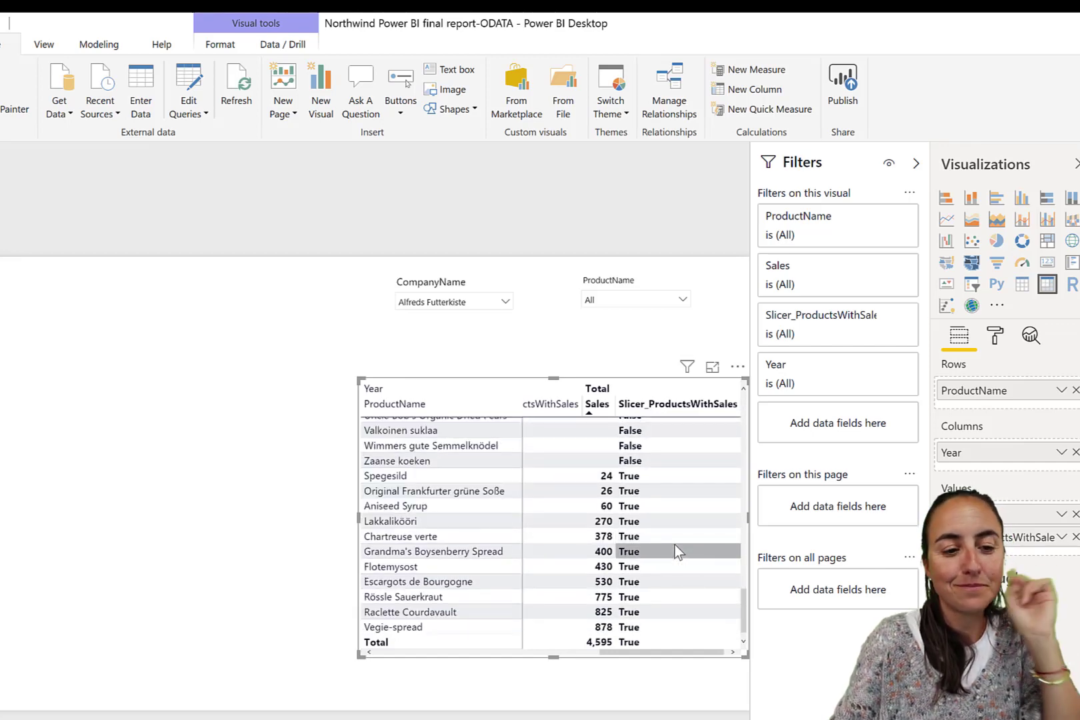
drag(953, 393, 485, 339)
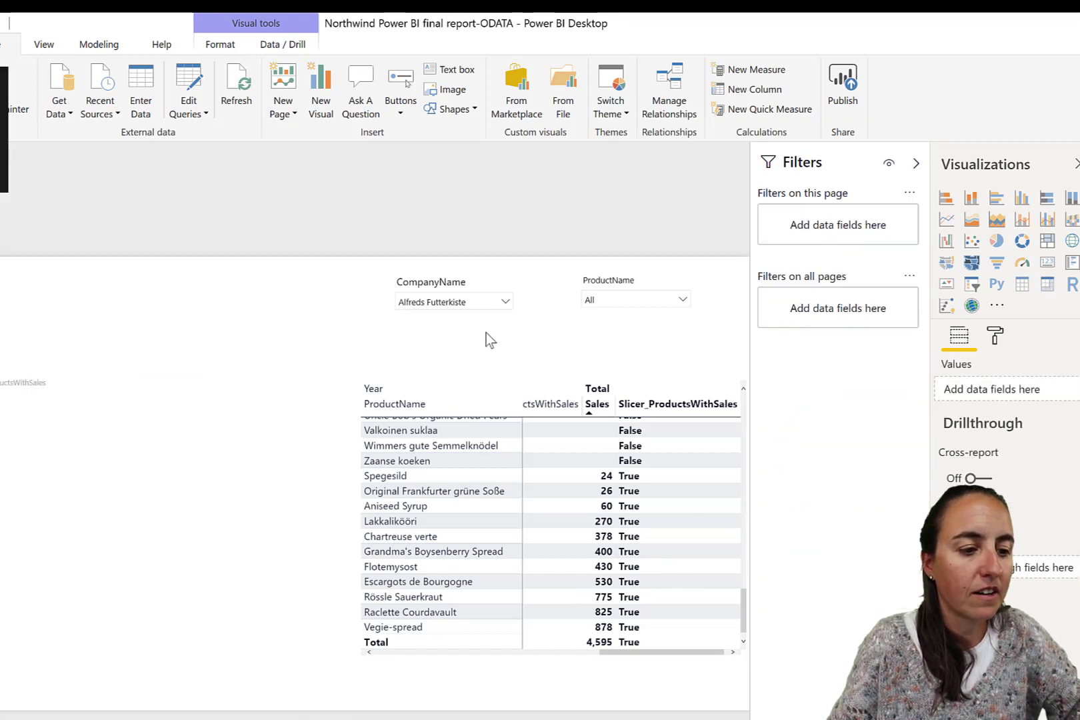
click(623, 285)
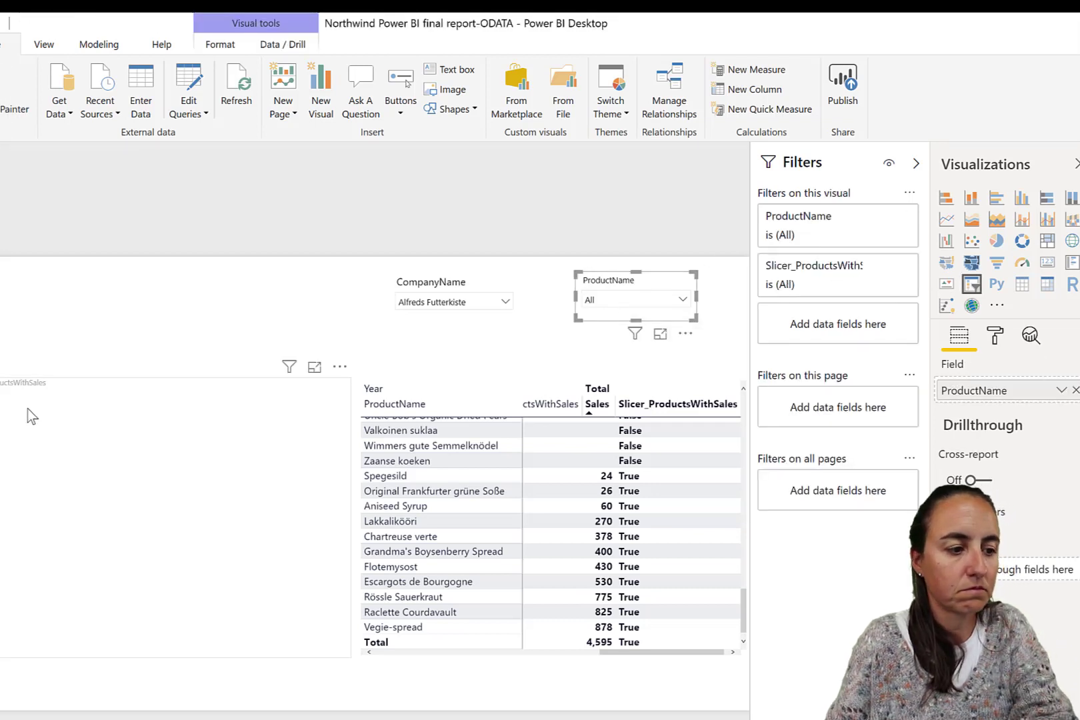
click(391, 349)
click(632, 292)
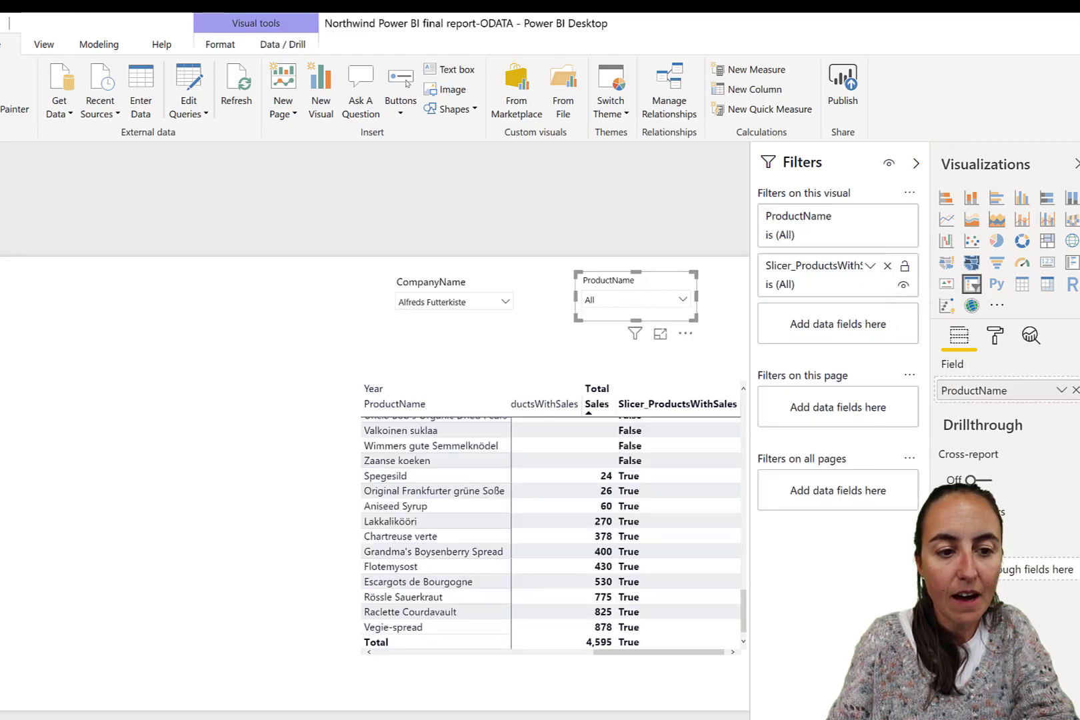
click(887, 267)
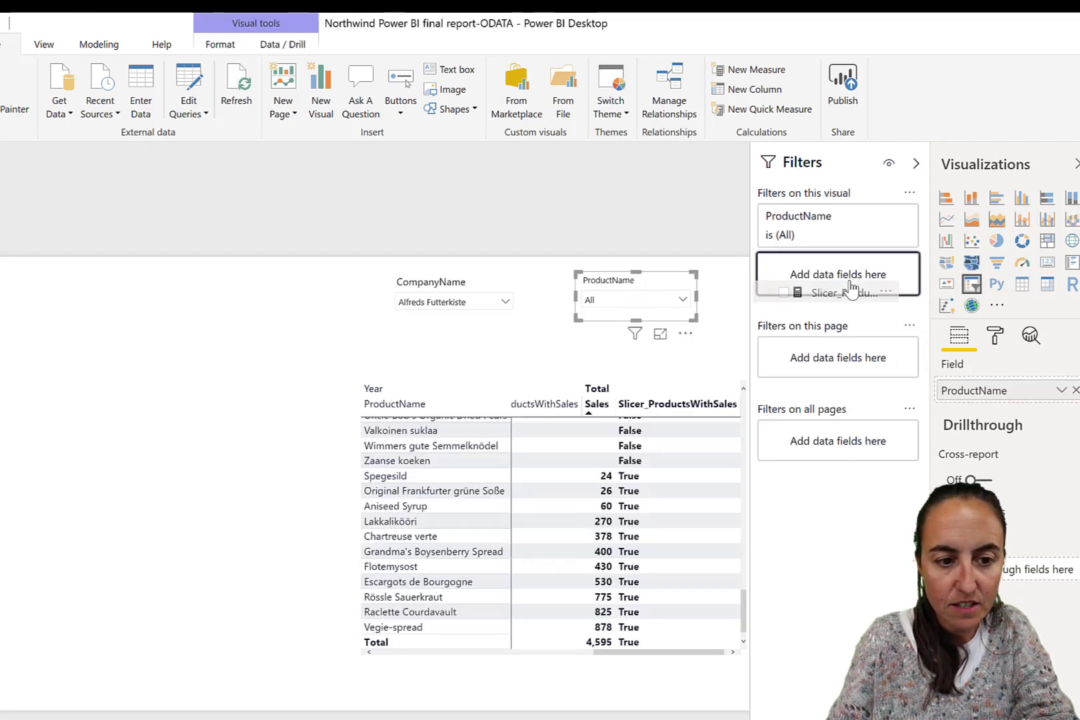
key(ctrl+z)
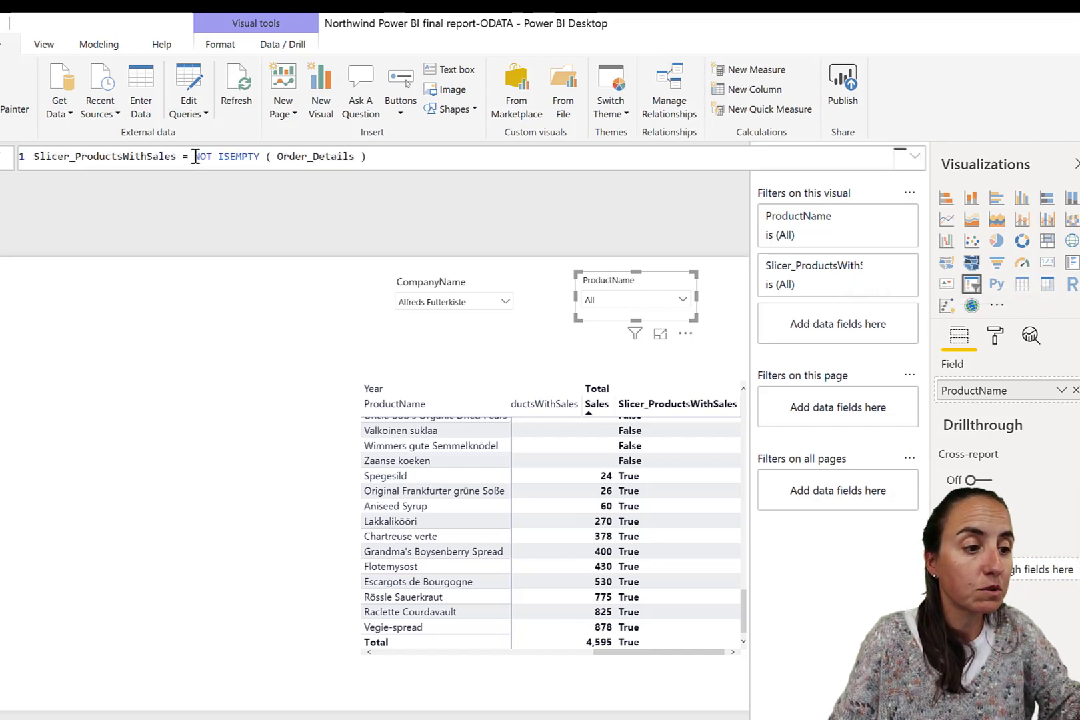
Step: Wrap the Slicer_ProductsWithSales formula in INT() and commit it so it returns 0 or 1
text(INT()
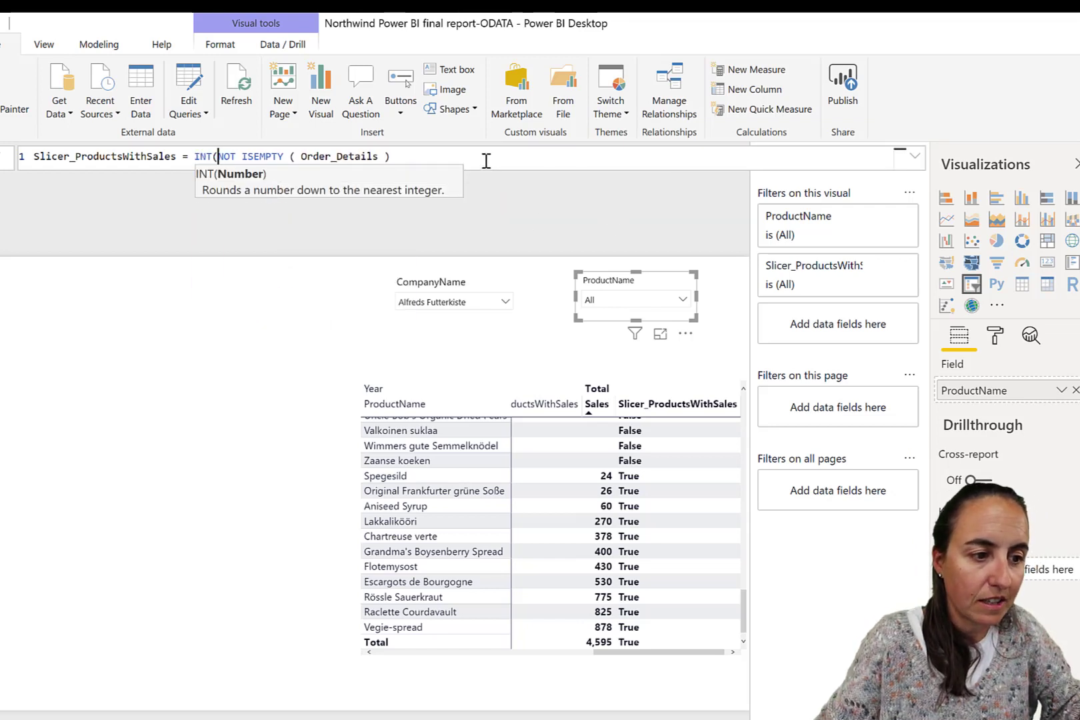
text())
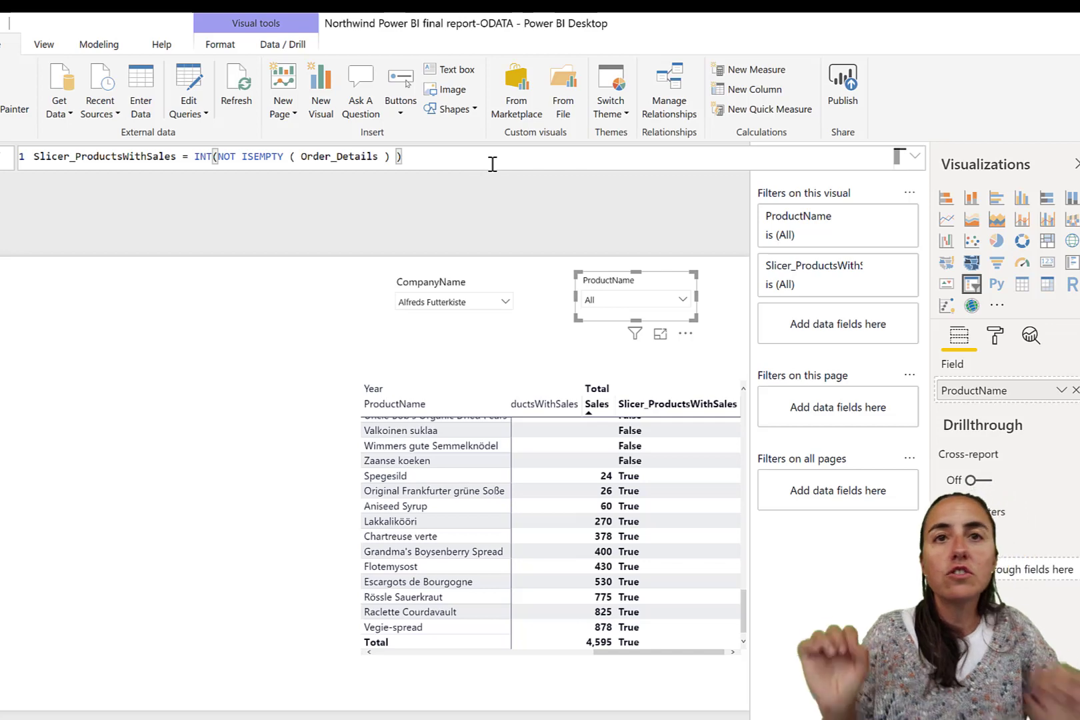
key(Return)
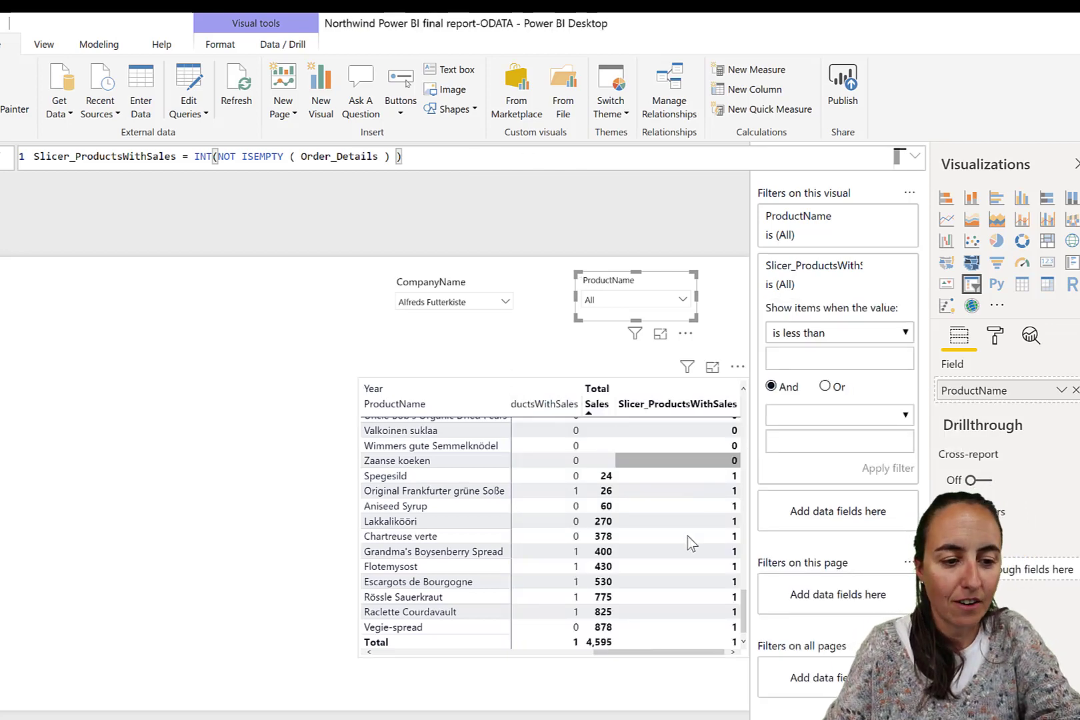
Step: Filter the ProductName slicer visual to Slicer_ProductsWithSales is 1
scroll(691, 519, up, 5)
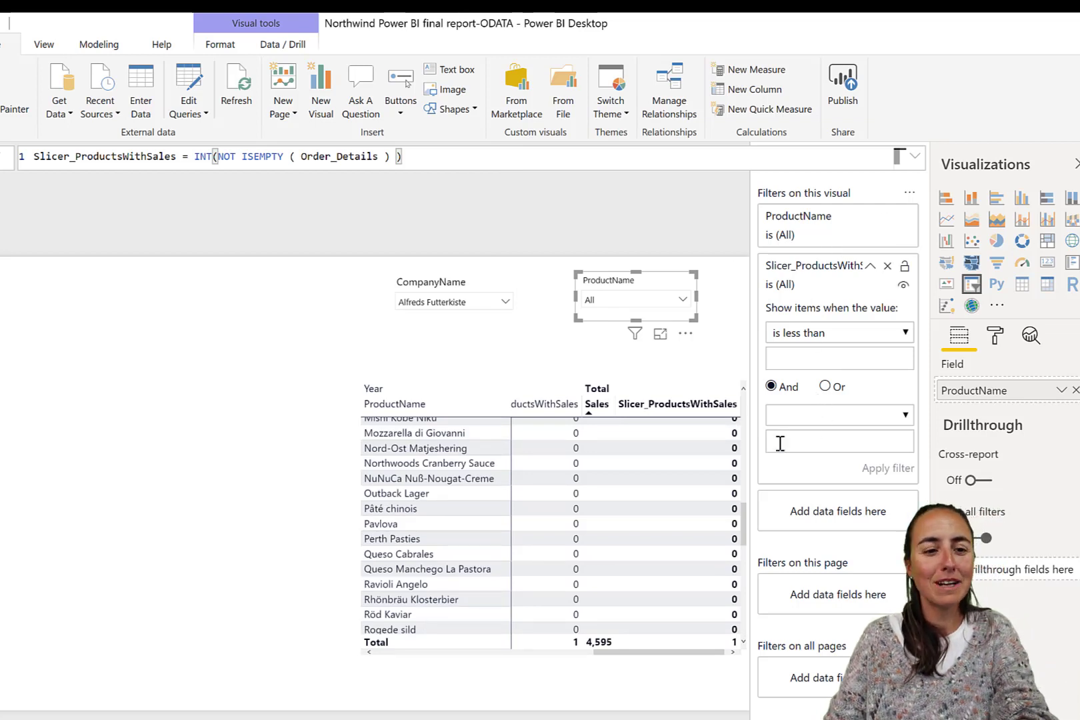
click(807, 336)
click(805, 477)
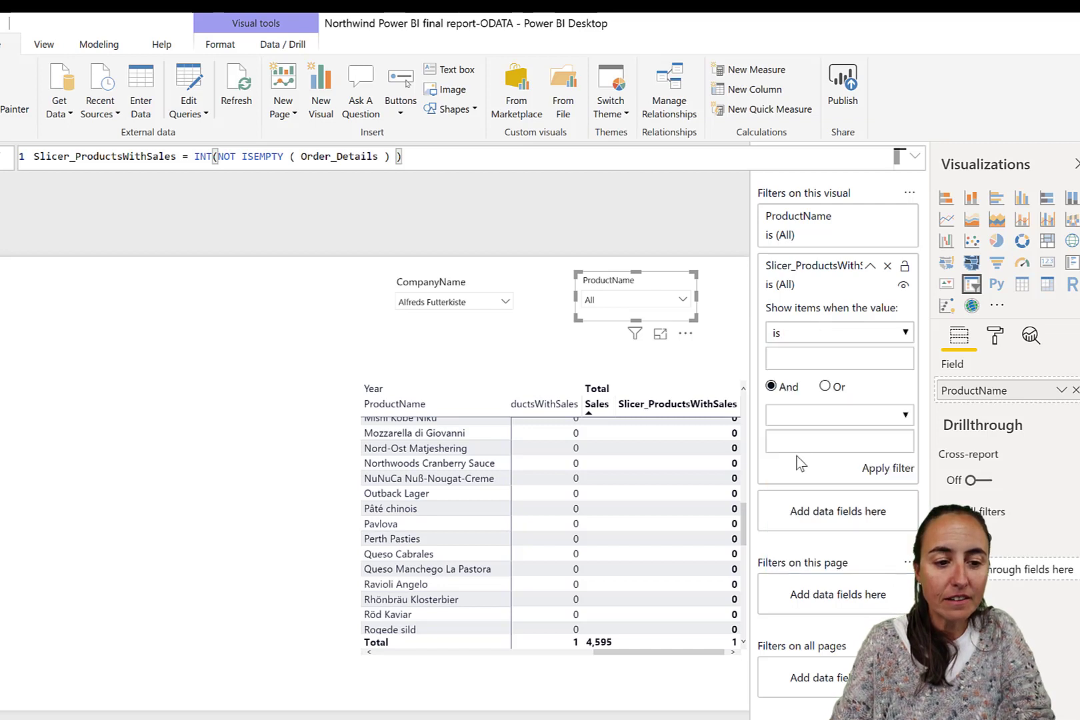
click(787, 365)
text(1)
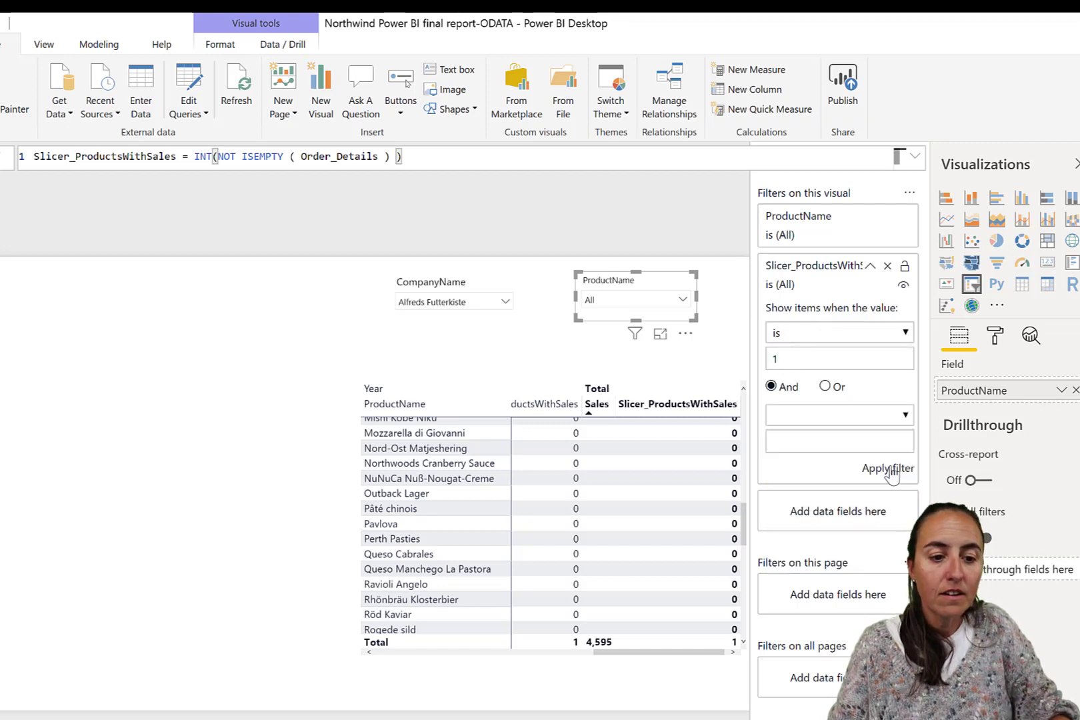
click(891, 471)
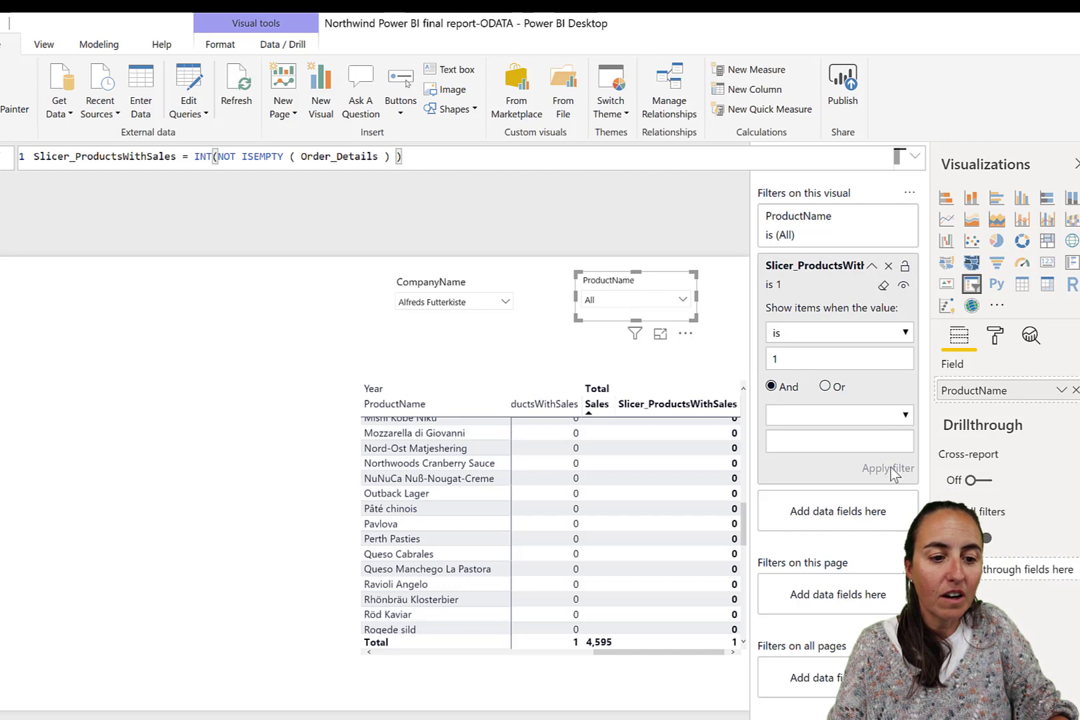
Step: Check the products listed in the ProductName slicer dropdown, then switch to Chrome
click(681, 299)
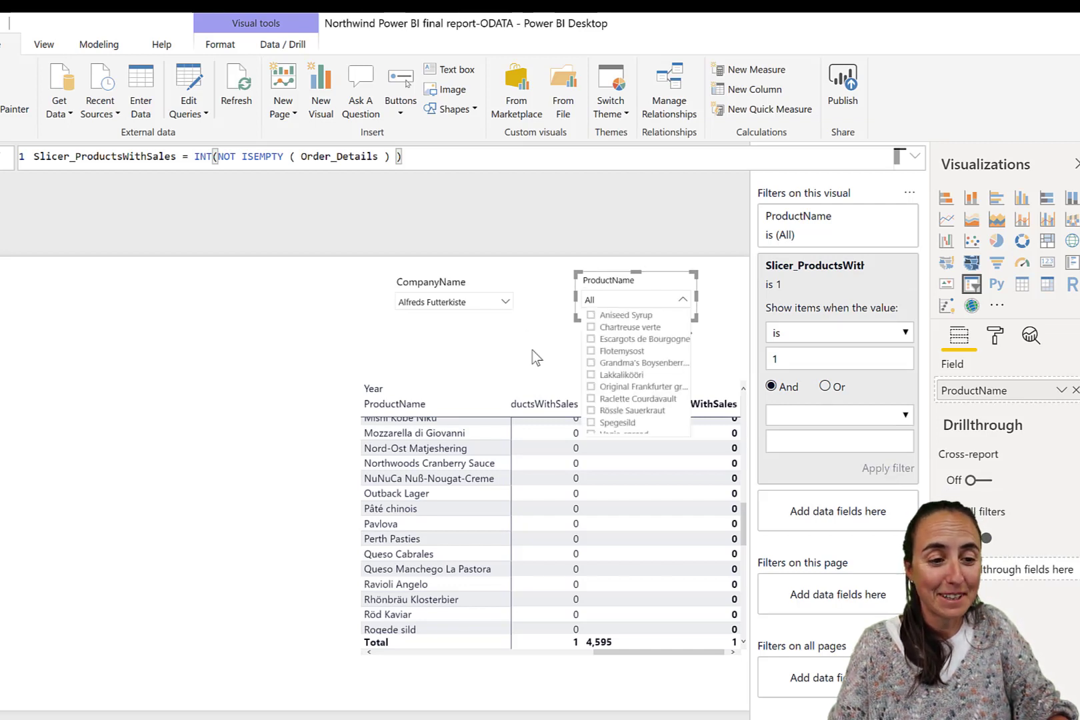
click(725, 538)
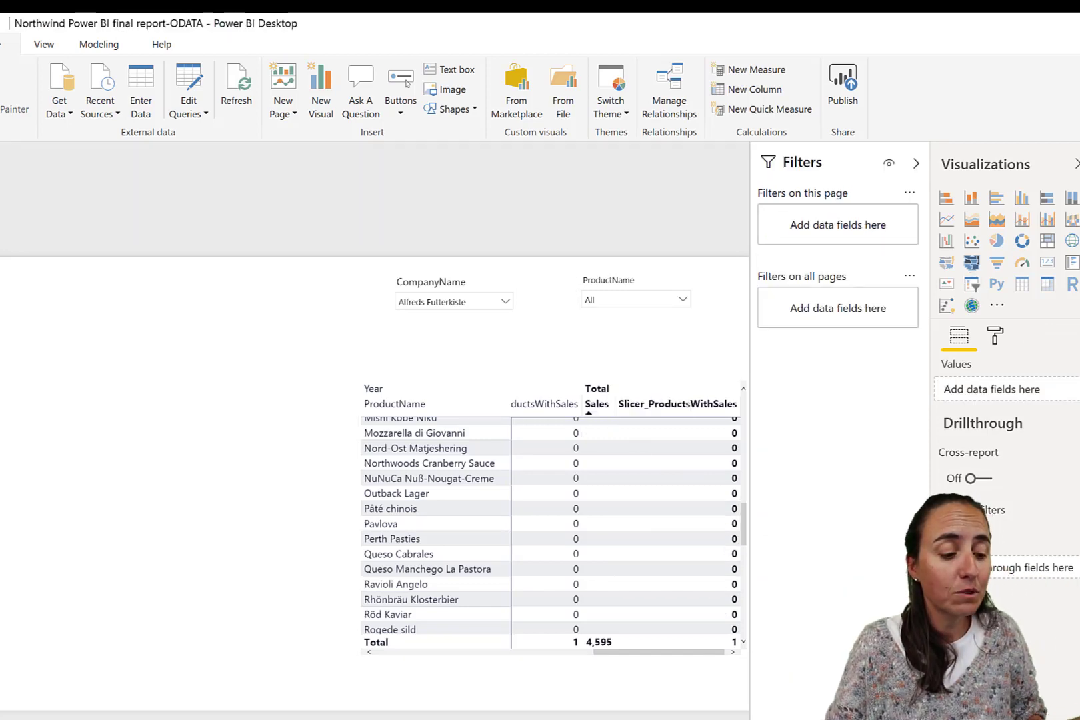
key(alt+Tab)
Step: Open the INT function (DAX) result from the 'INT dax' search and read its remarks
click(650, 30)
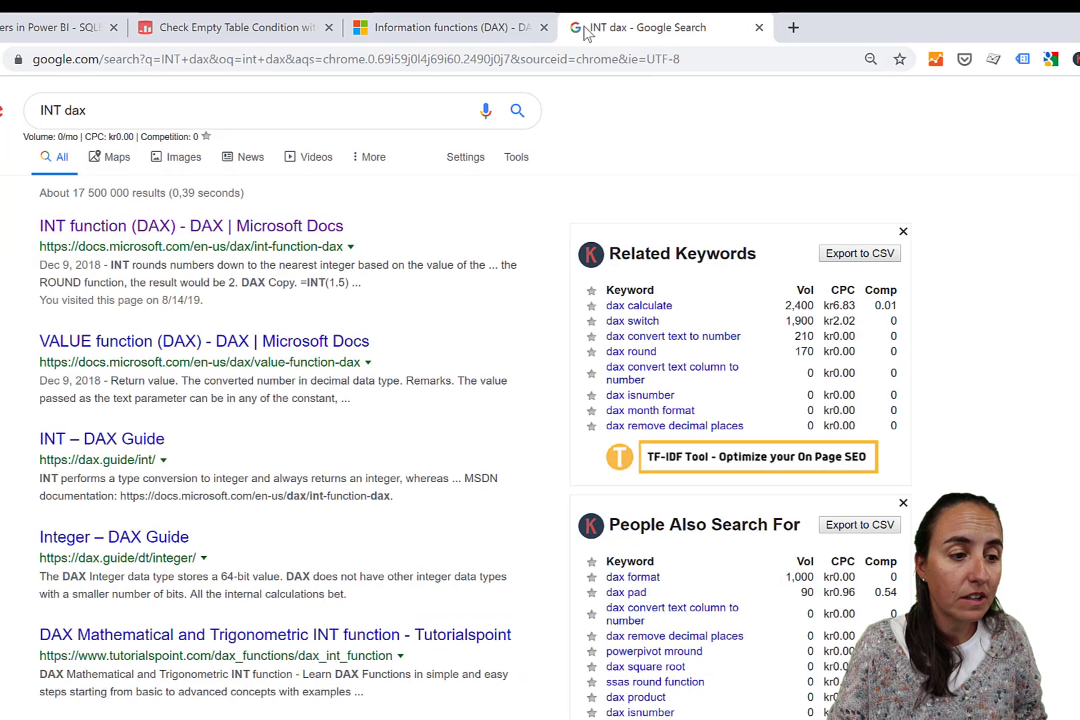
click(152, 226)
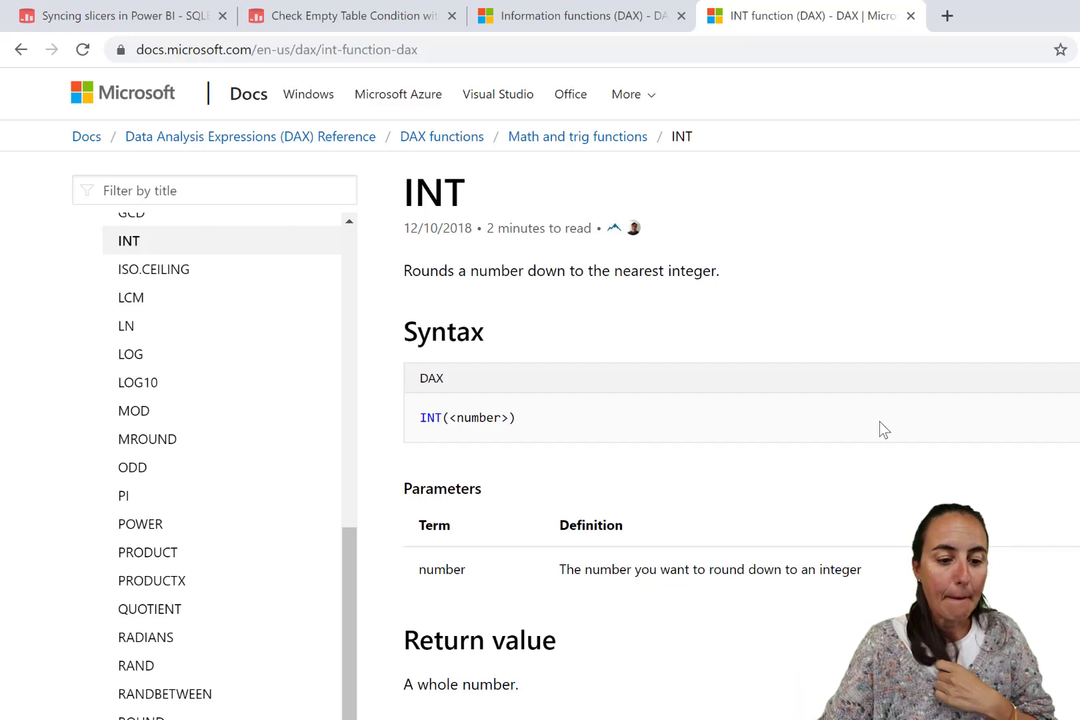
scroll(877, 425, down, 2)
scroll(867, 467, down, 6)
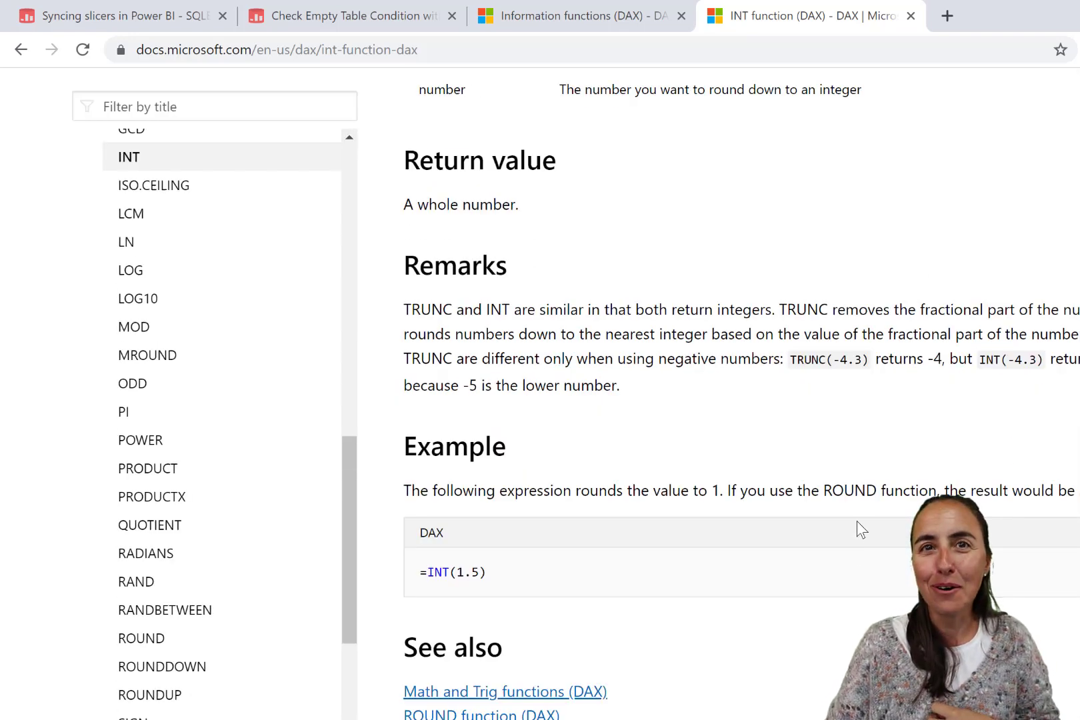
Step: Read through the Syncing slicers in Power BI article down to the SlicerTopProducts RANKX code
click(115, 25)
scroll(783, 414, down, 8)
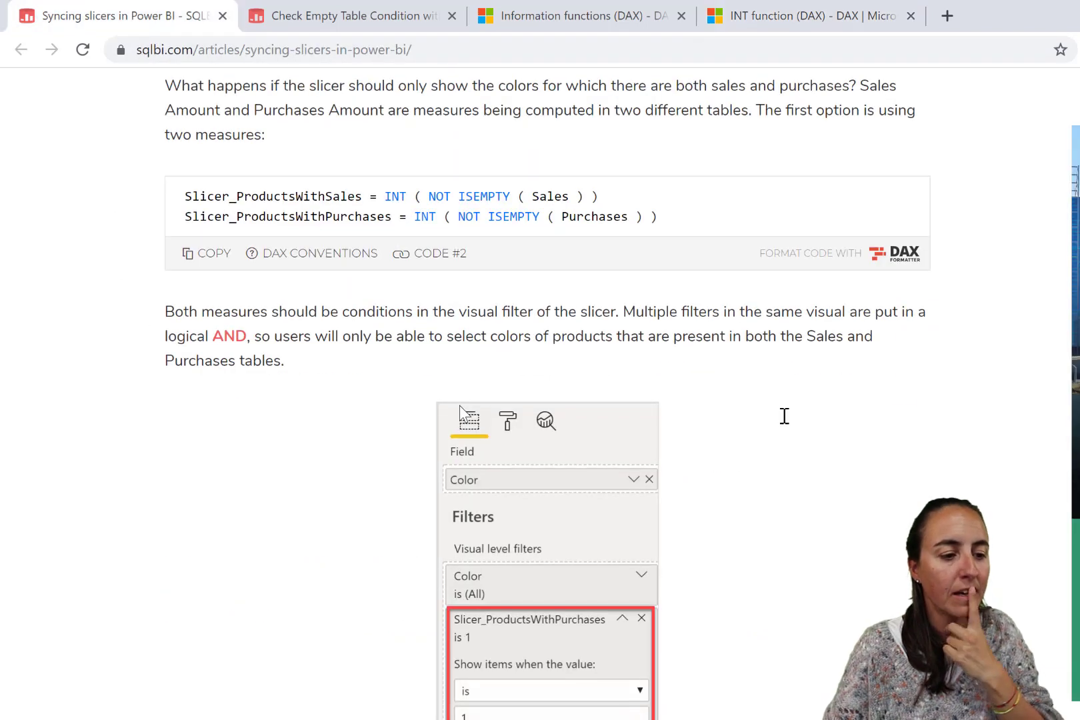
scroll(732, 403, down, 1)
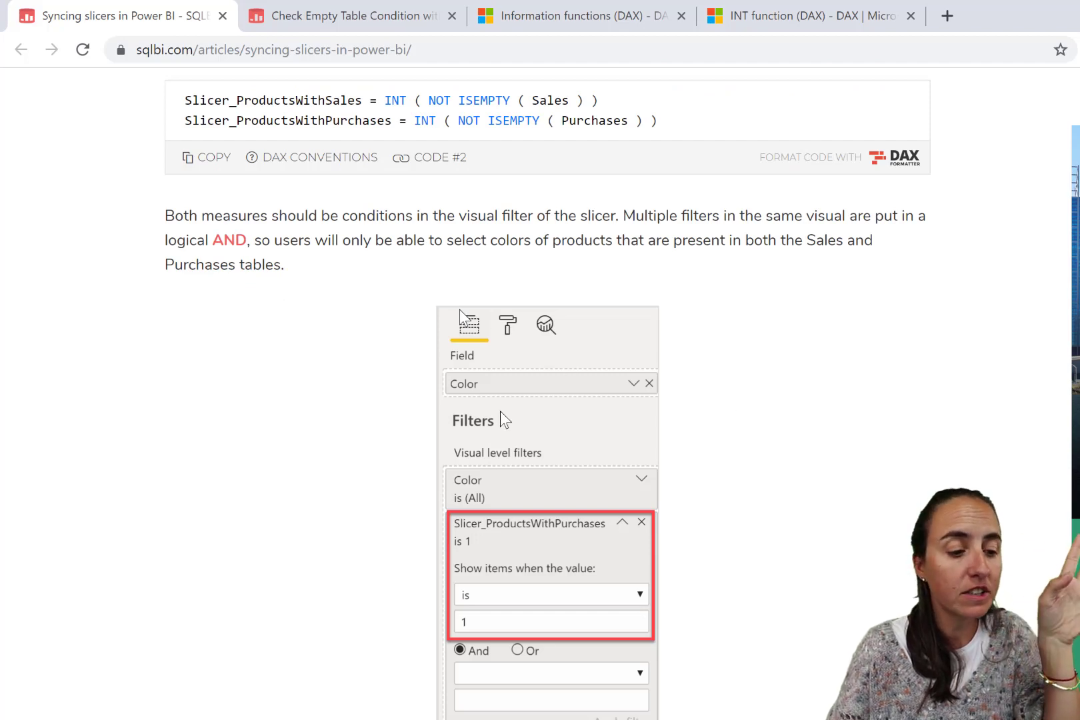
scroll(472, 267, up, 1)
scroll(471, 267, up, 8)
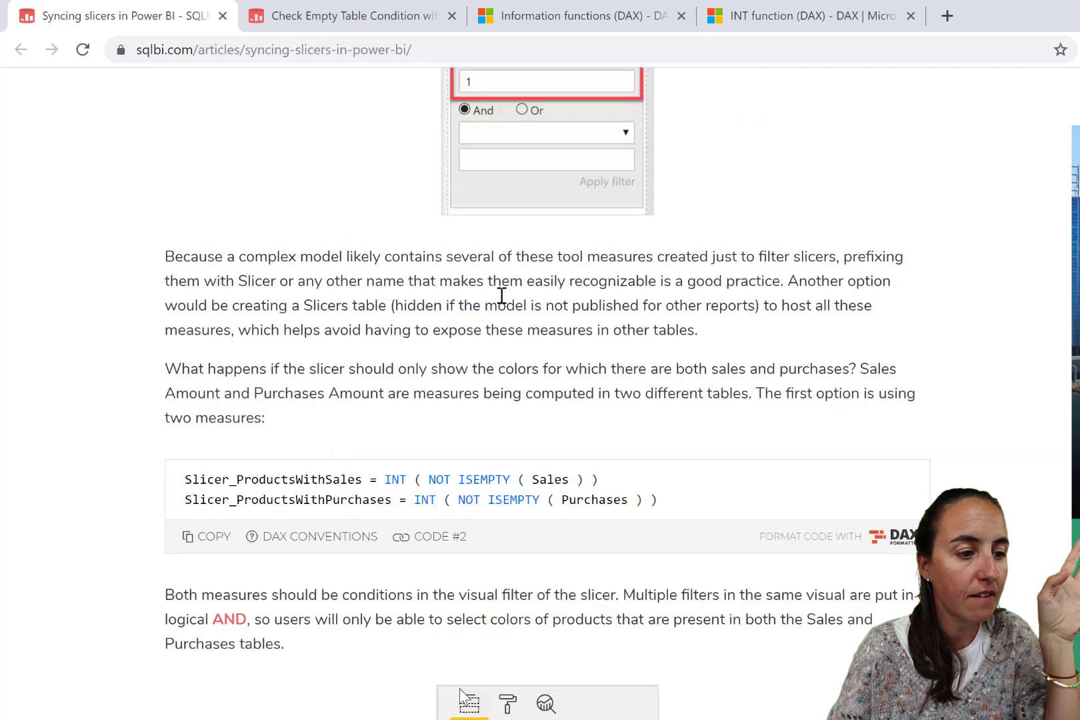
scroll(524, 318, down, 12)
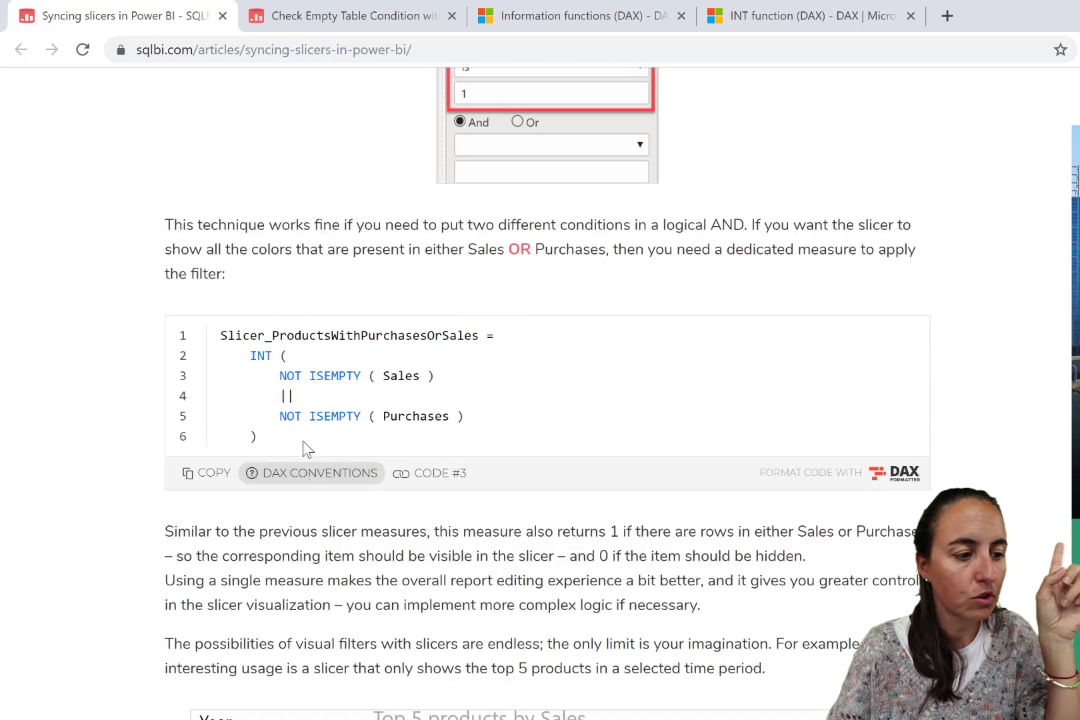
drag(302, 441, 214, 304)
scroll(459, 213, up, 6)
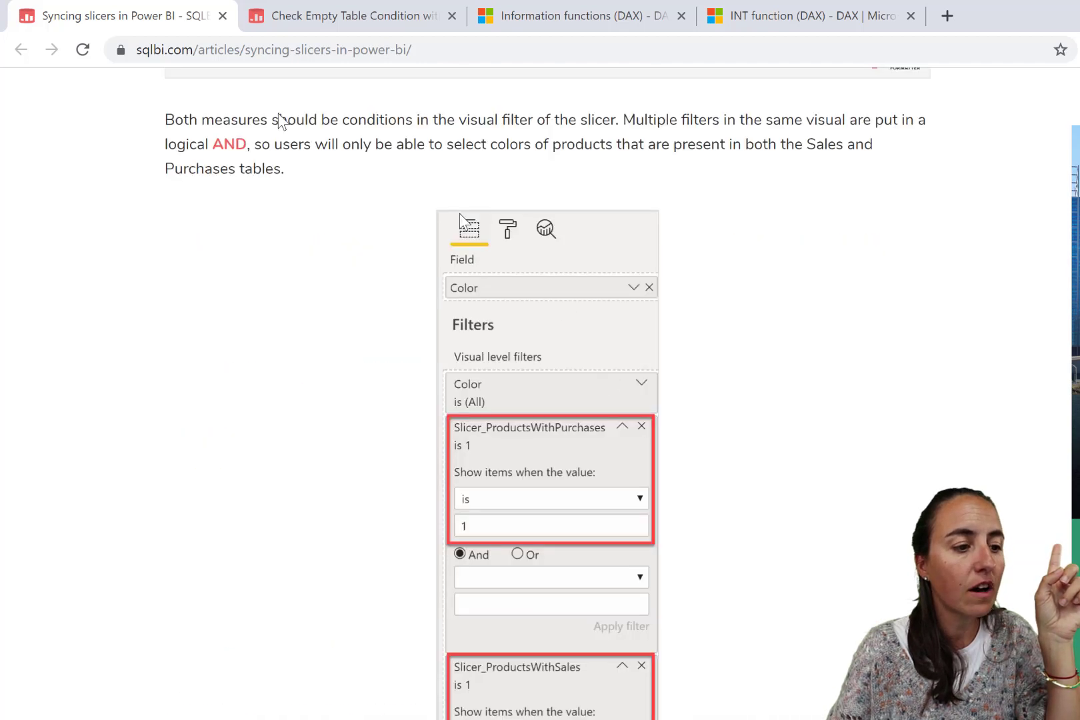
scroll(629, 422, down, 15)
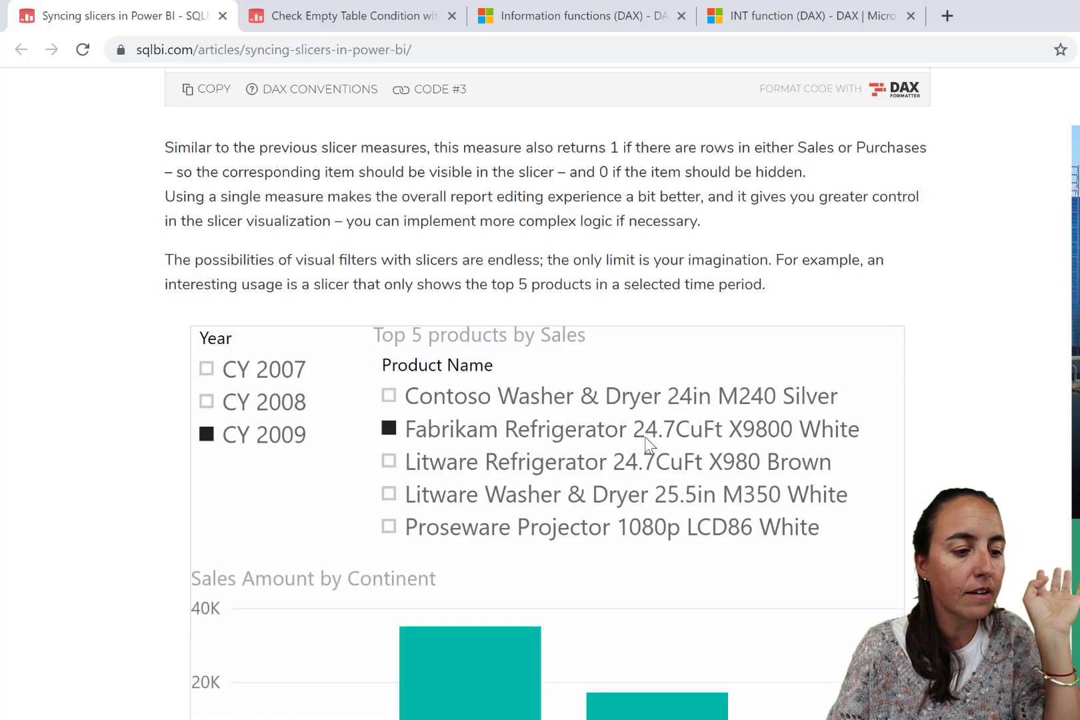
scroll(645, 438, down, 8)
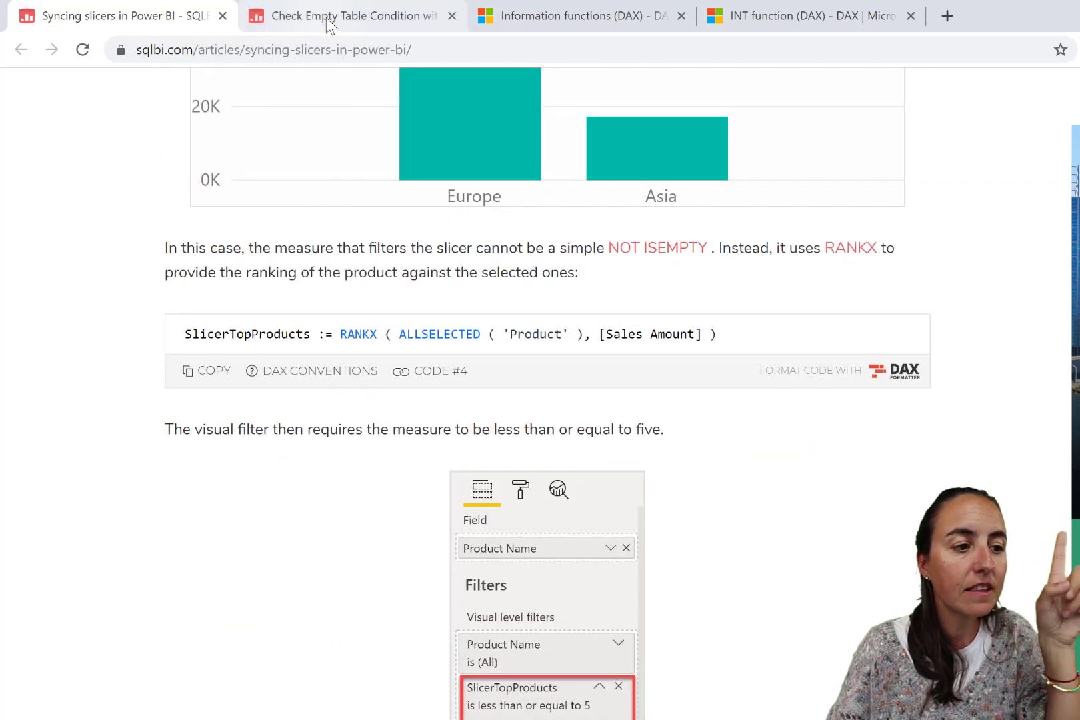
Step: Review the Check Empty Table Condition article's best-practice list: ISEMPTY, ISBLANK(COUNTROWS), COUNTROWS = 0
click(327, 21)
click(231, 548)
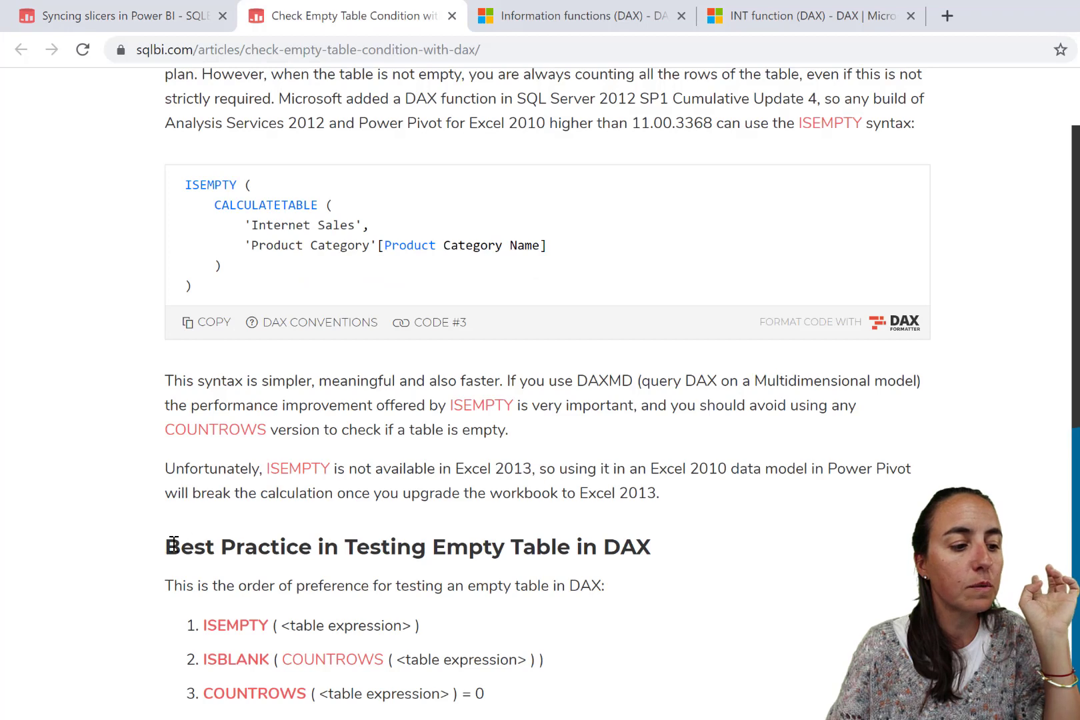
drag(489, 694, 202, 625)
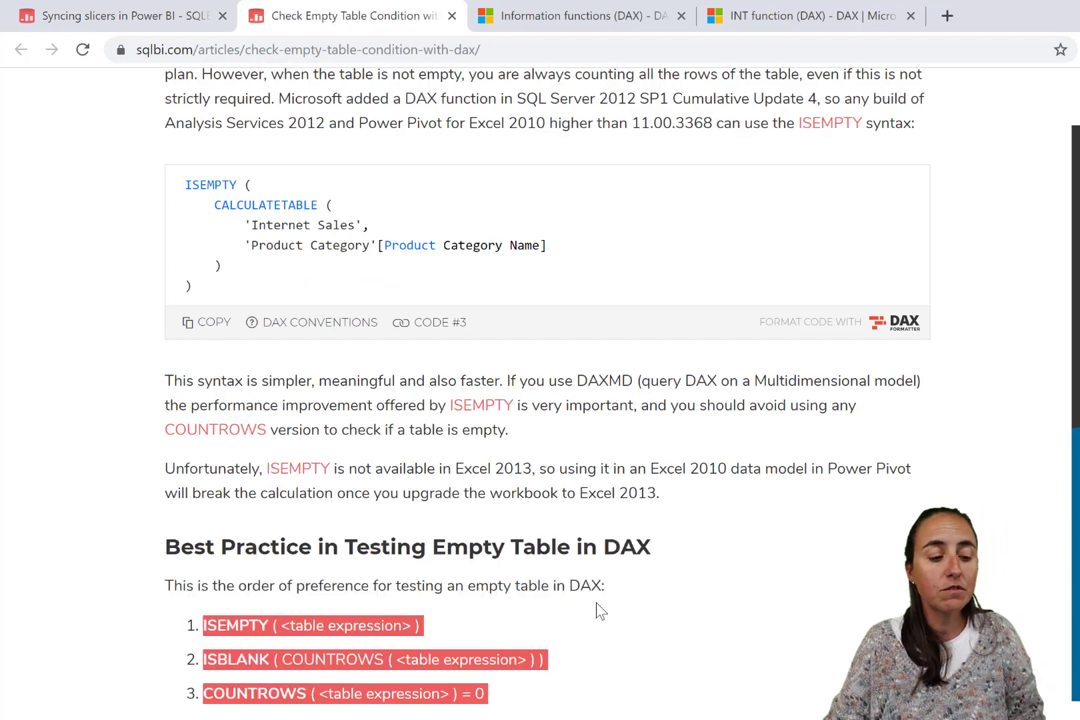
click(450, 594)
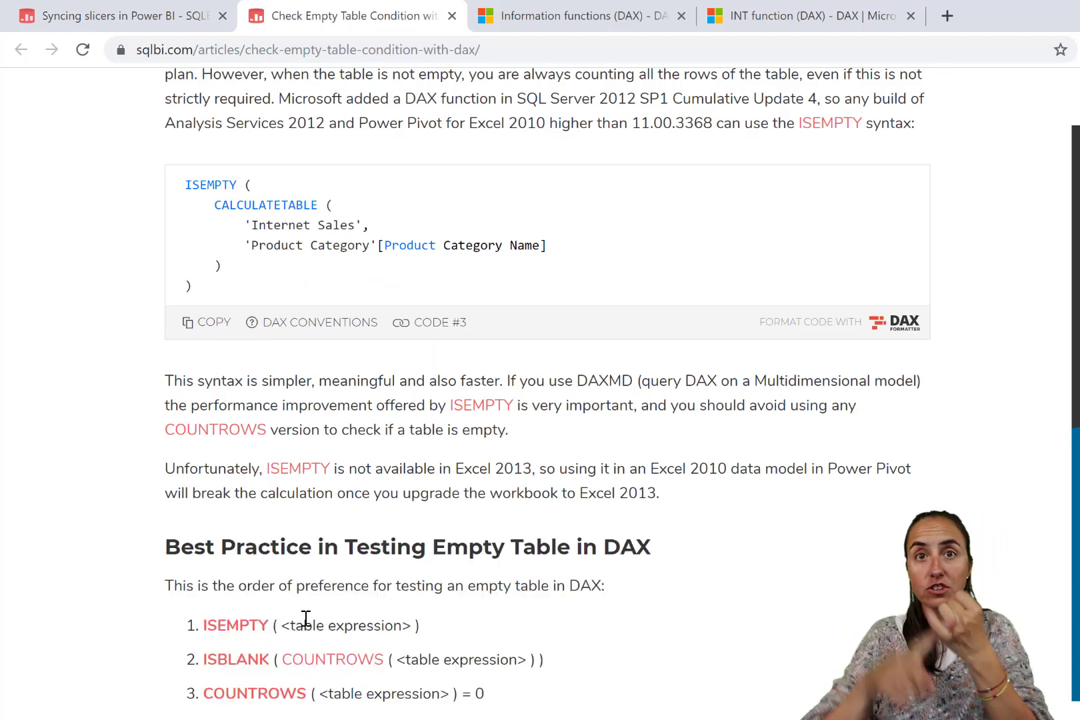